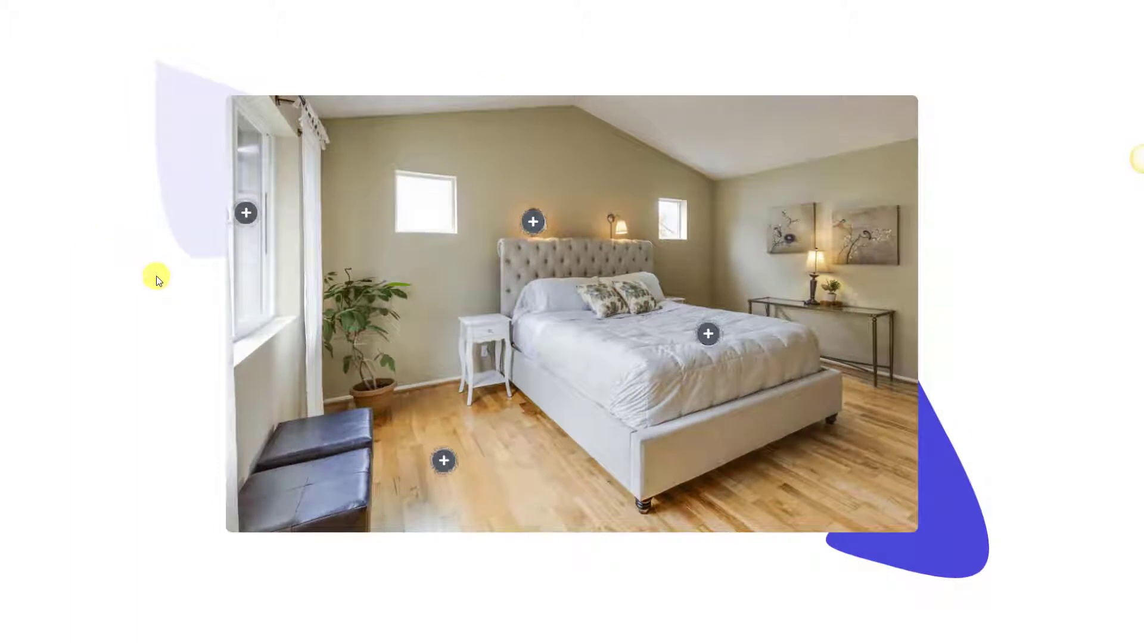
{"action": "mouse_move", "coordinate": [532, 224]}
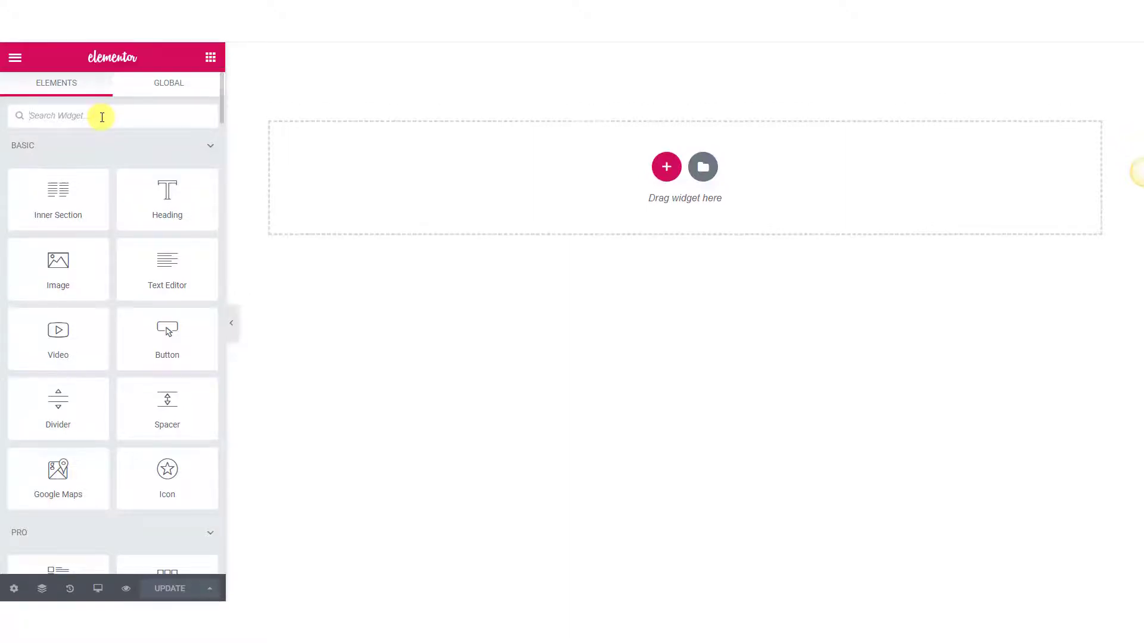
Step: Add an Image Hotspots widget to the empty section and set its image to the bedroom picture virtual-tour-img-1-1.png
{"action": "type", "text": "image h"}
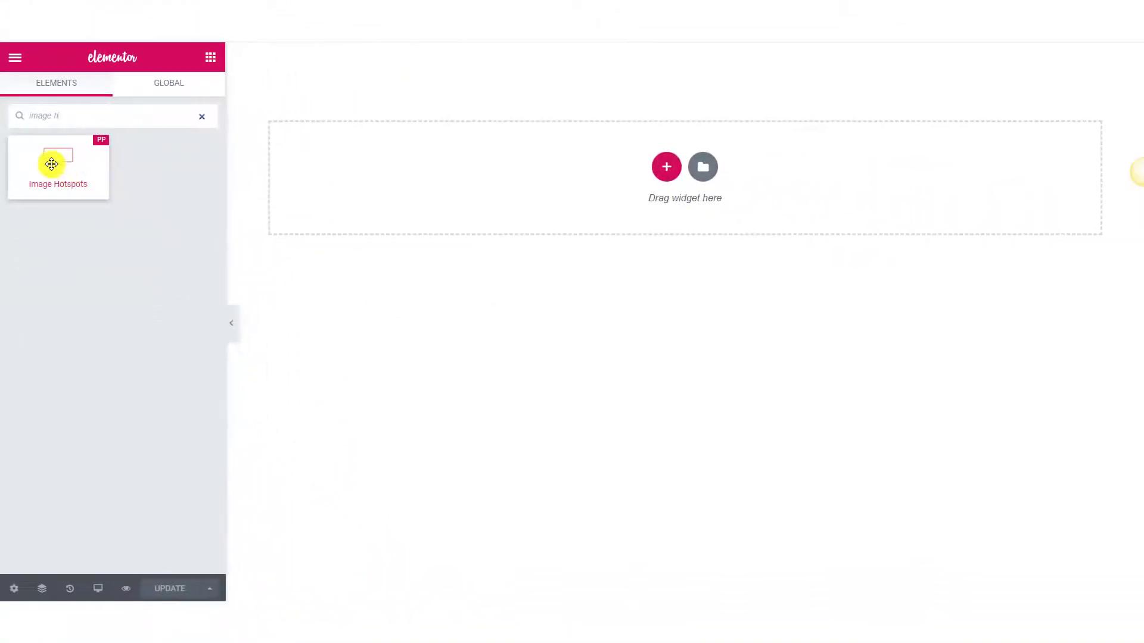
{"action": "left_click_drag", "start_coordinate": [51, 164], "coordinate": [544, 184]}
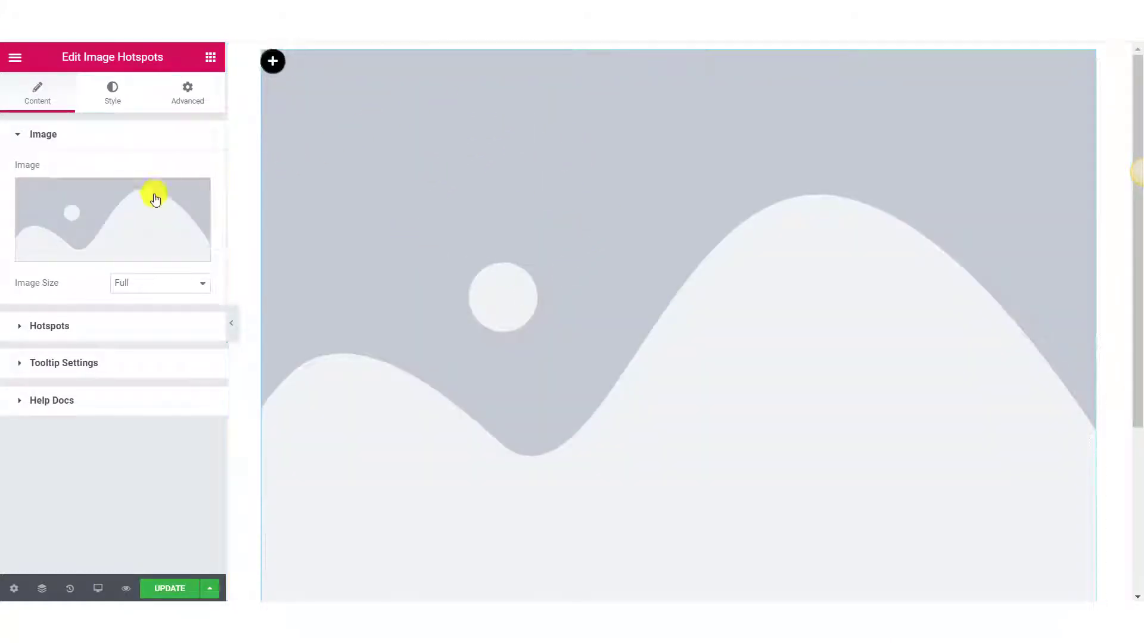
{"action": "left_click", "coordinate": [118, 219]}
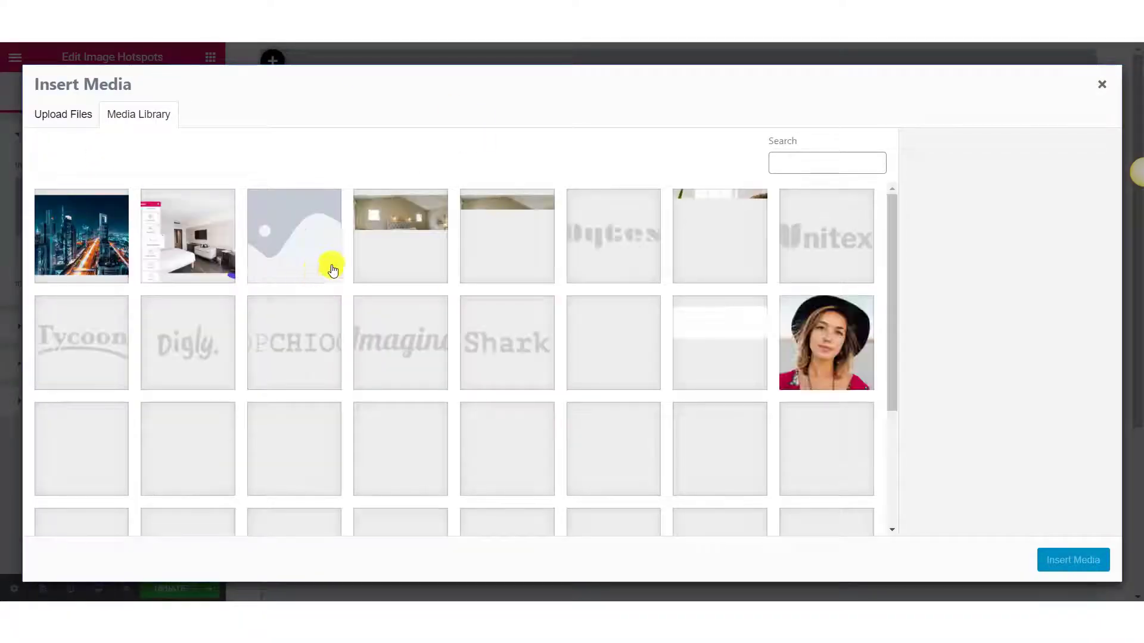
{"action": "left_click", "coordinate": [383, 248]}
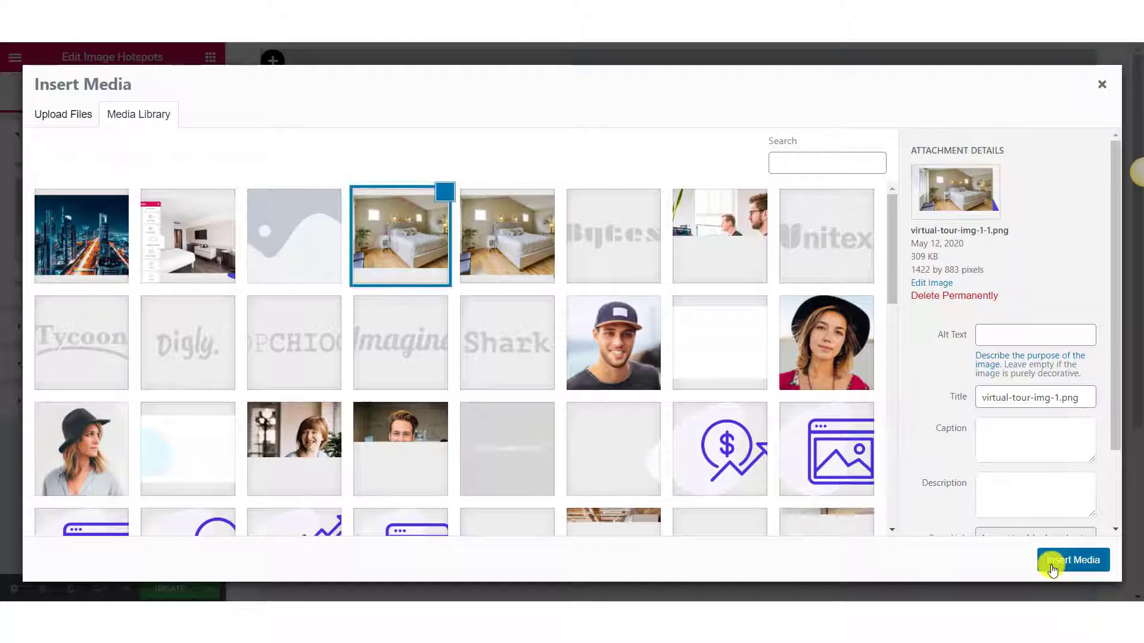
{"action": "left_click", "coordinate": [1050, 561]}
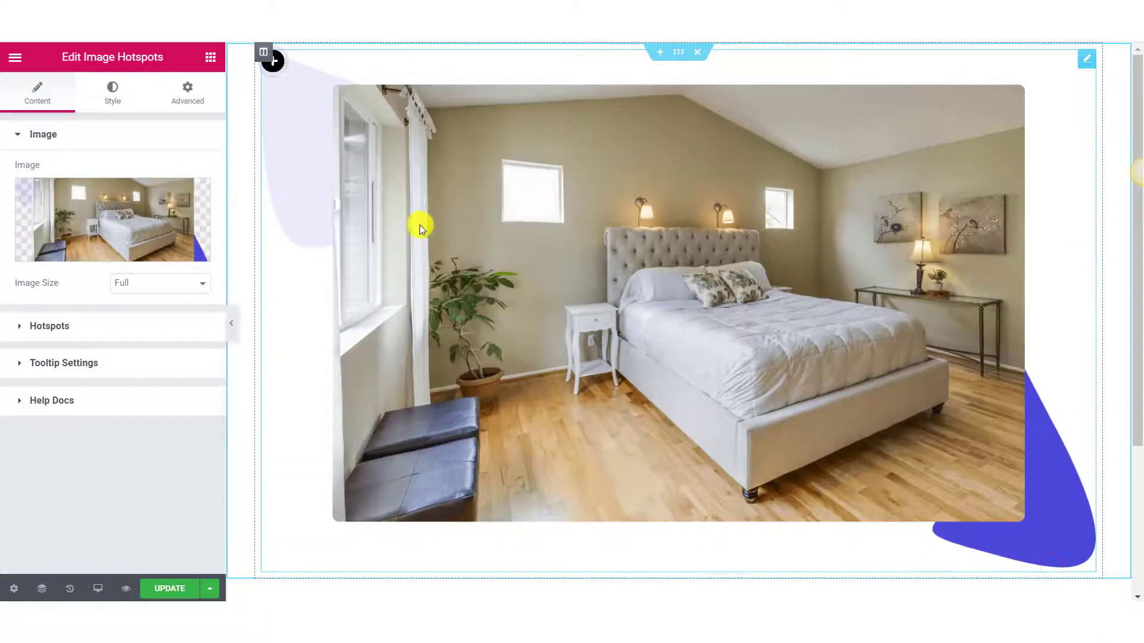
{"action": "left_click", "coordinate": [152, 287]}
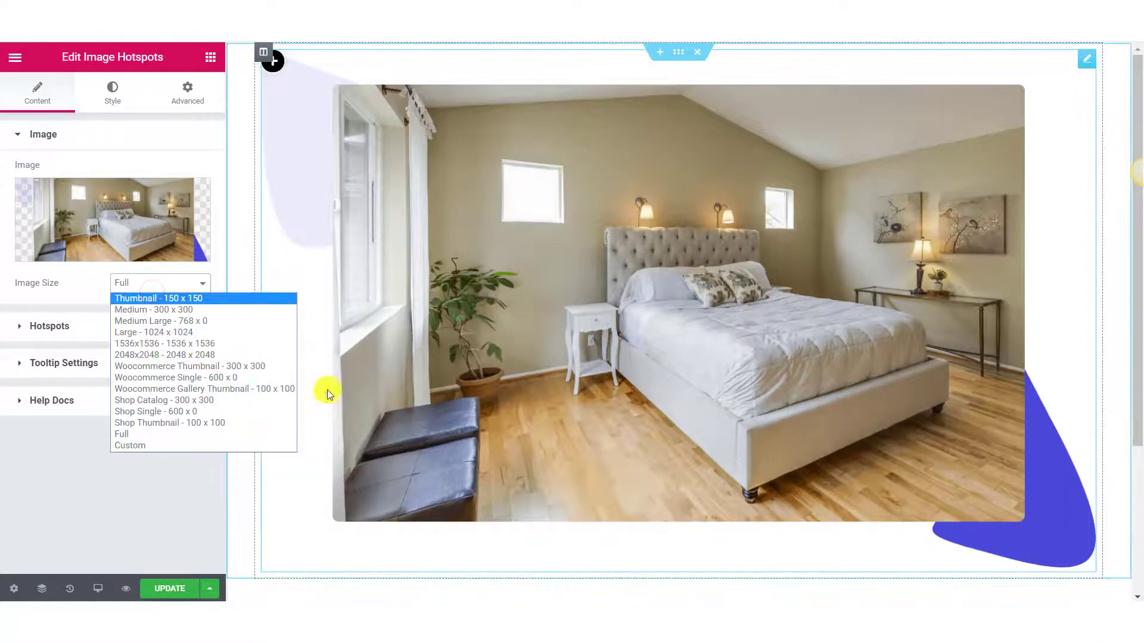
{"action": "left_click", "coordinate": [52, 468]}
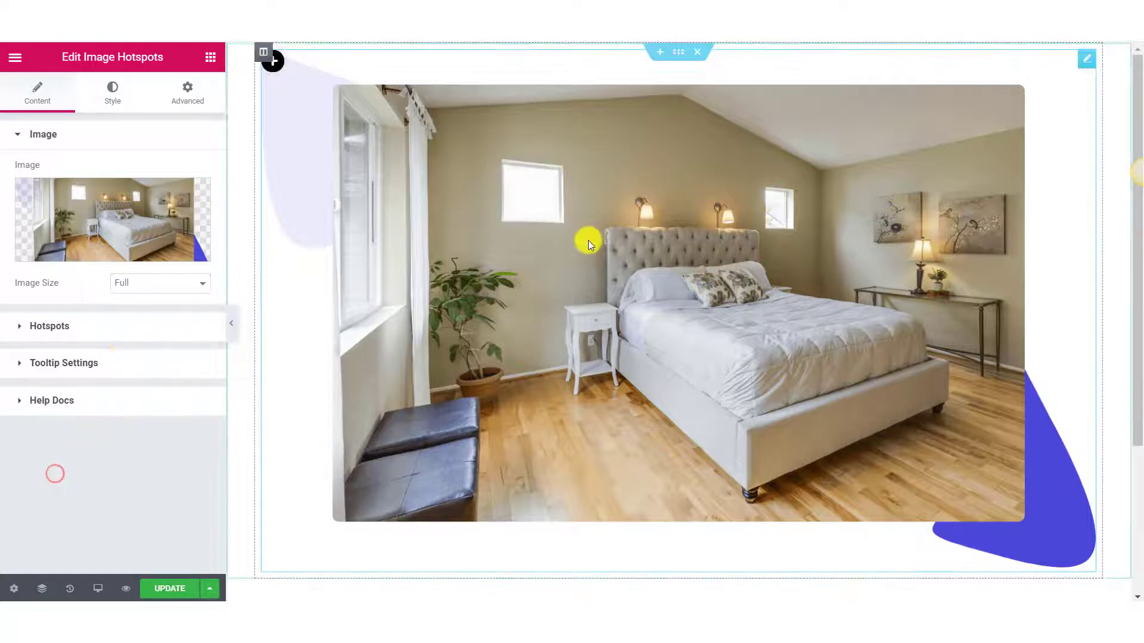
Step: Open the settings of the first hotspot and set its type to Icon
{"action": "left_click", "coordinate": [30, 325]}
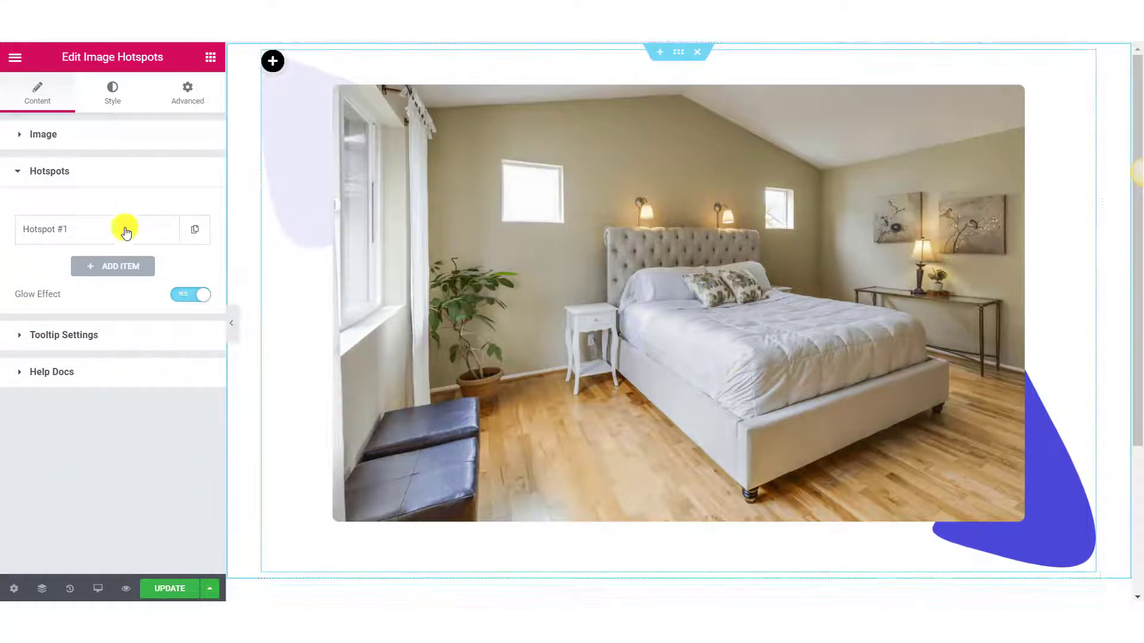
{"action": "left_click", "coordinate": [79, 238]}
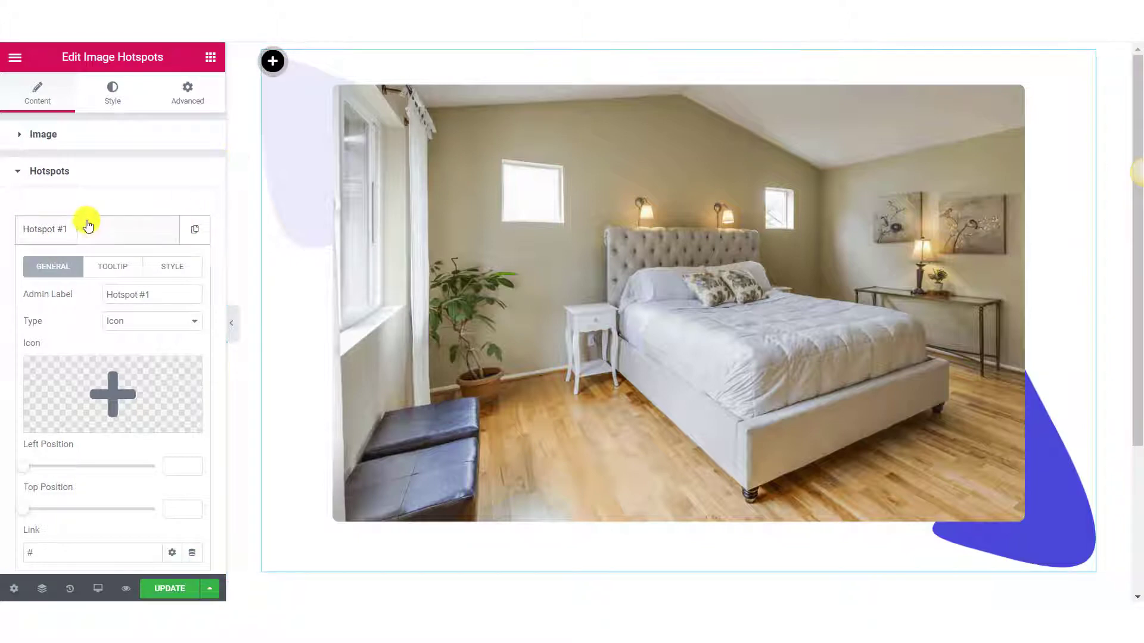
{"action": "left_click", "coordinate": [137, 322]}
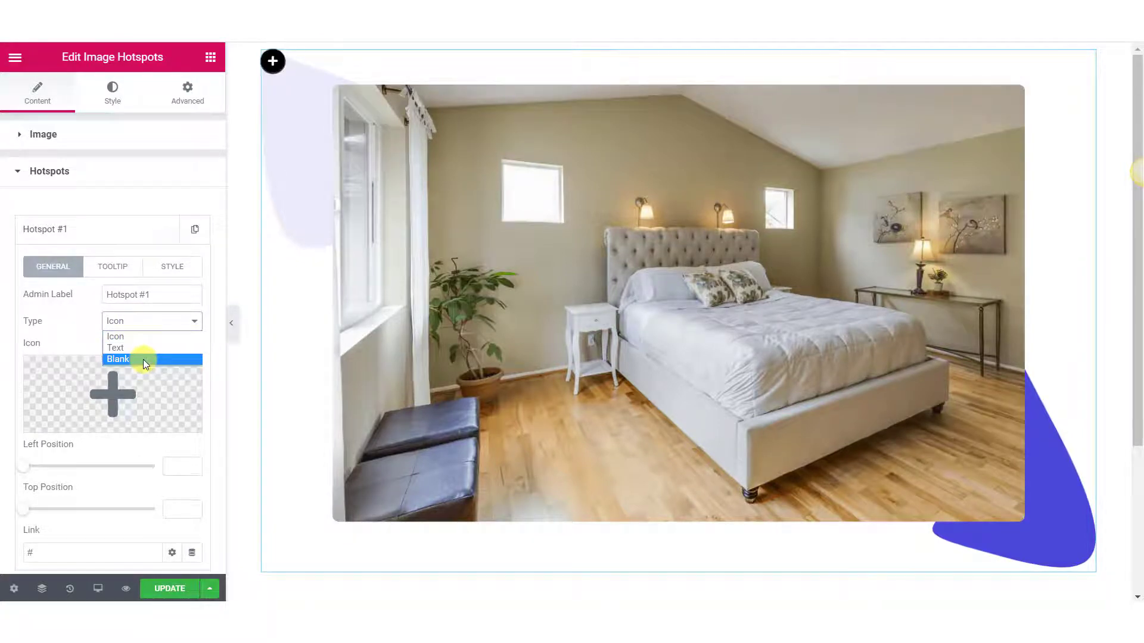
{"action": "left_click", "coordinate": [143, 359]}
{"action": "left_click", "coordinate": [142, 322]}
{"action": "left_click", "coordinate": [138, 337]}
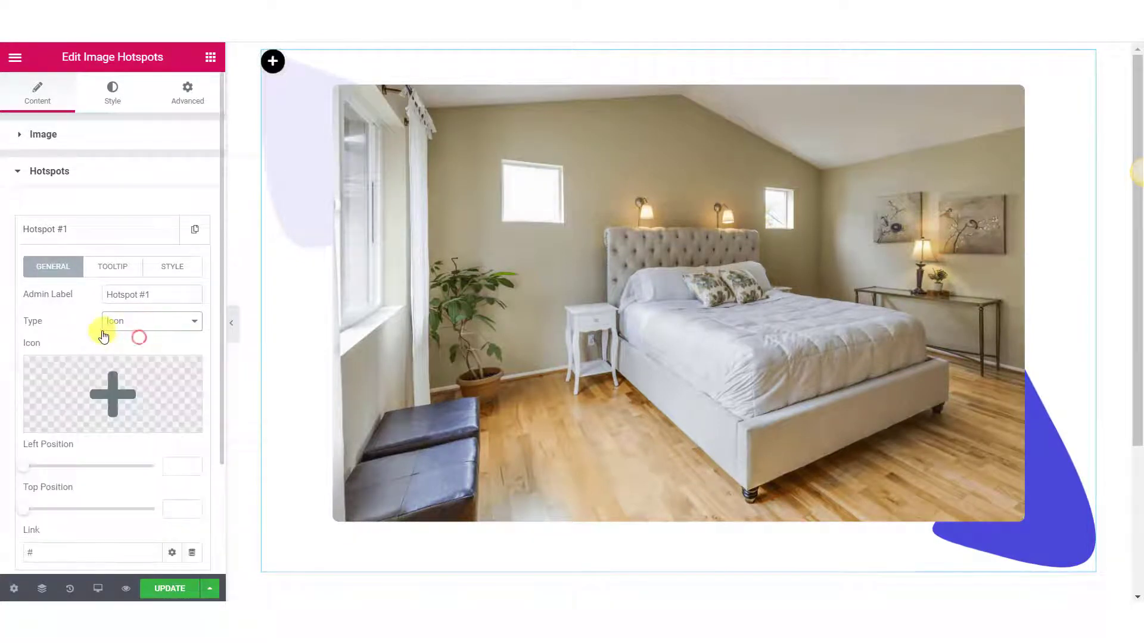
{"action": "scroll", "coordinate": [99, 340], "scroll_direction": "down", "scroll_amount": 2}
{"action": "mouse_move", "coordinate": [128, 283]}
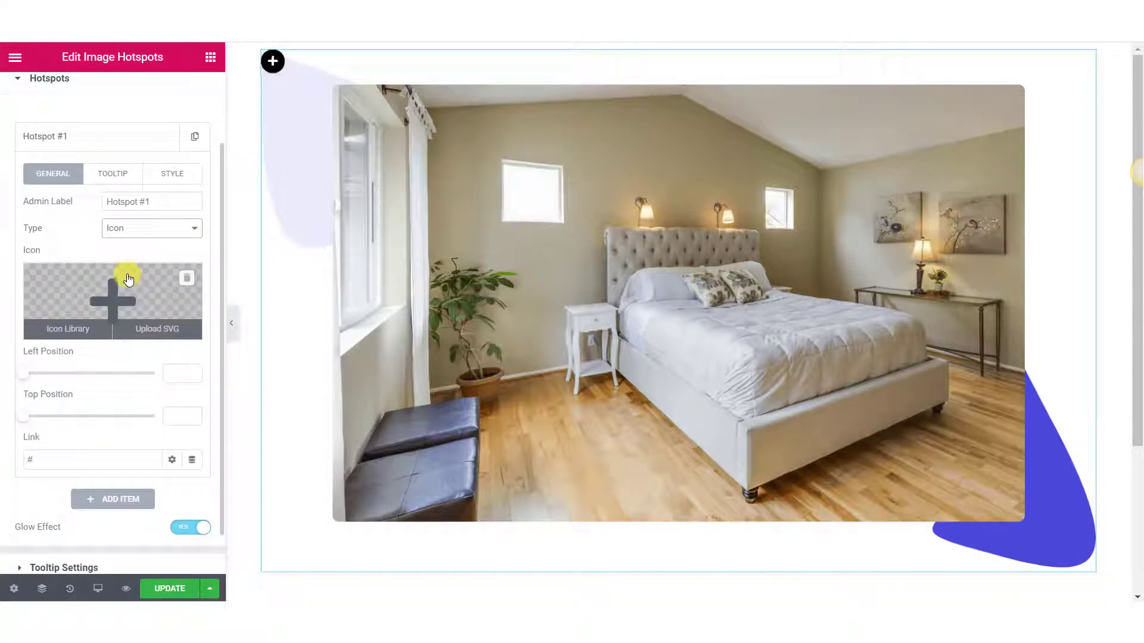
{"action": "left_click", "coordinate": [129, 314]}
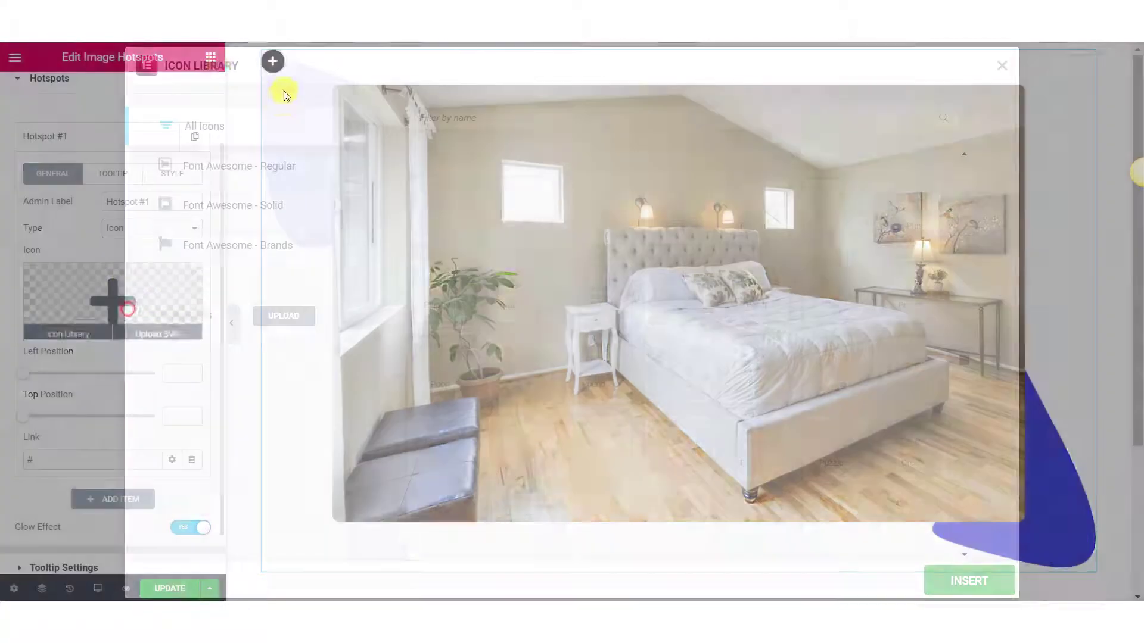
{"action": "left_click", "coordinate": [82, 269]}
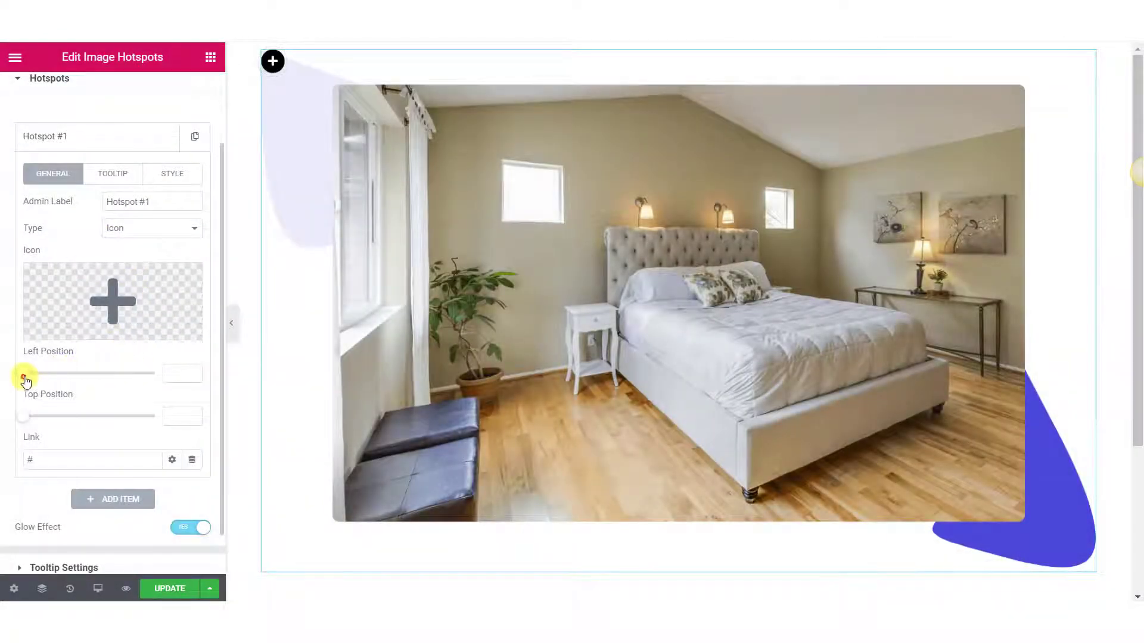
Step: Place the first hotspot over the window at left position 9.6 and top position 27.1, and label it "windows"
{"action": "left_click_drag", "start_coordinate": [25, 381], "coordinate": [38, 382]}
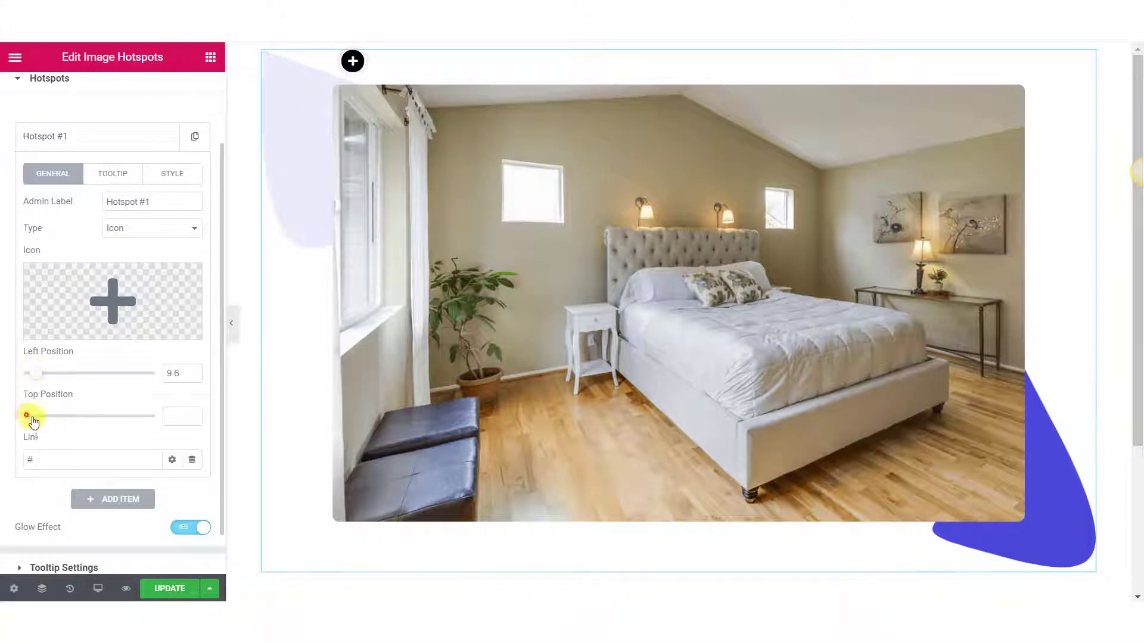
{"action": "left_click_drag", "start_coordinate": [29, 416], "coordinate": [61, 418]}
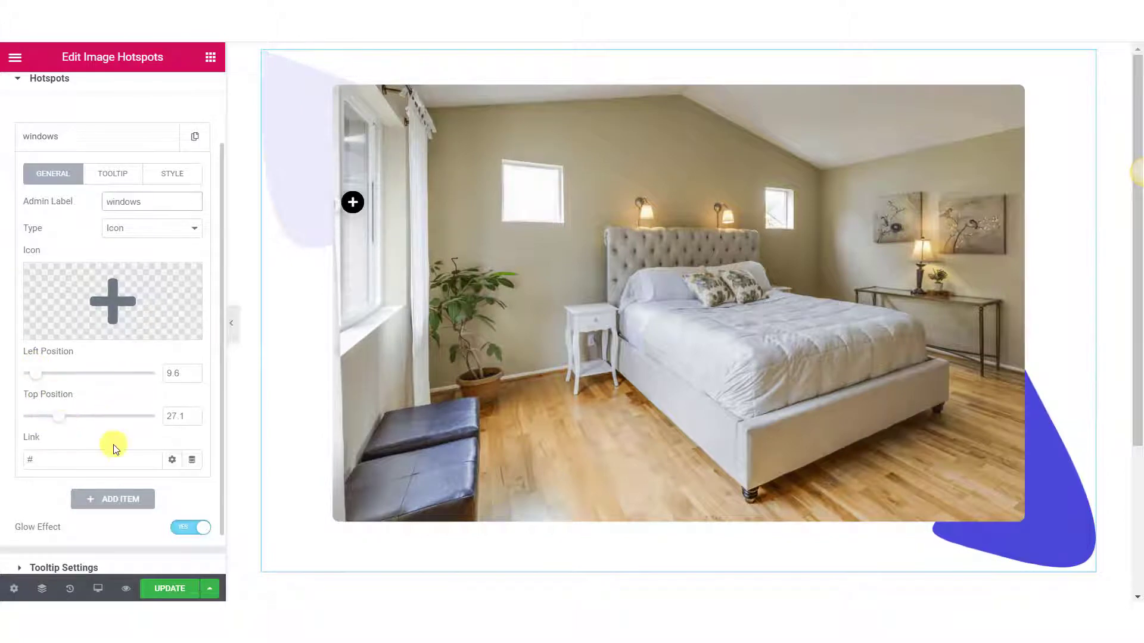
{"action": "left_click", "coordinate": [112, 444]}
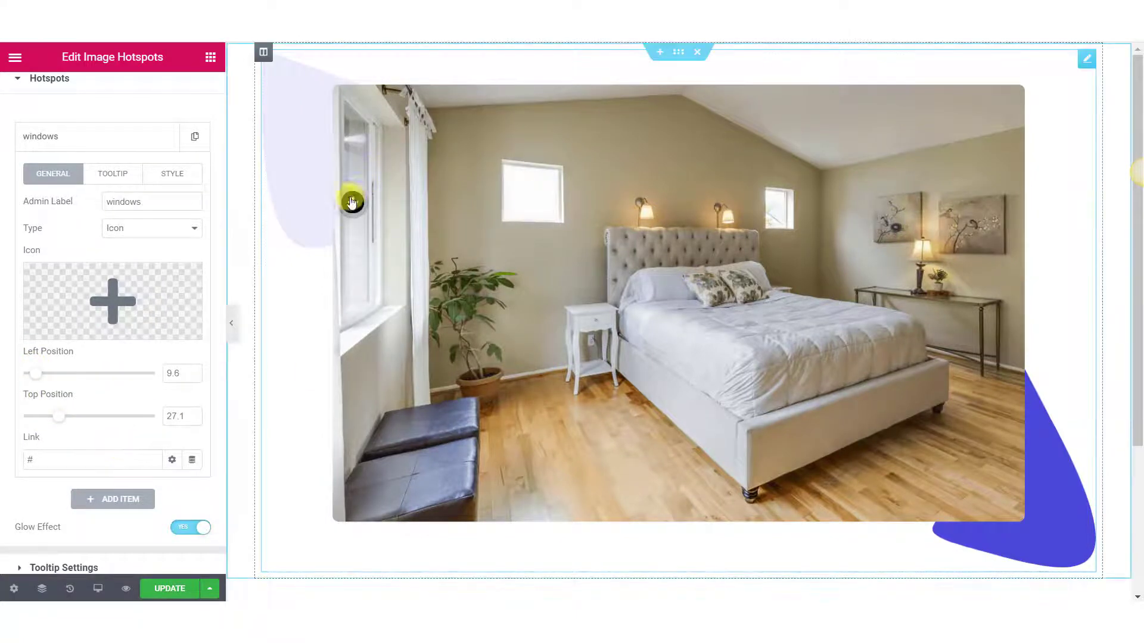
{"action": "left_click", "coordinate": [43, 461]}
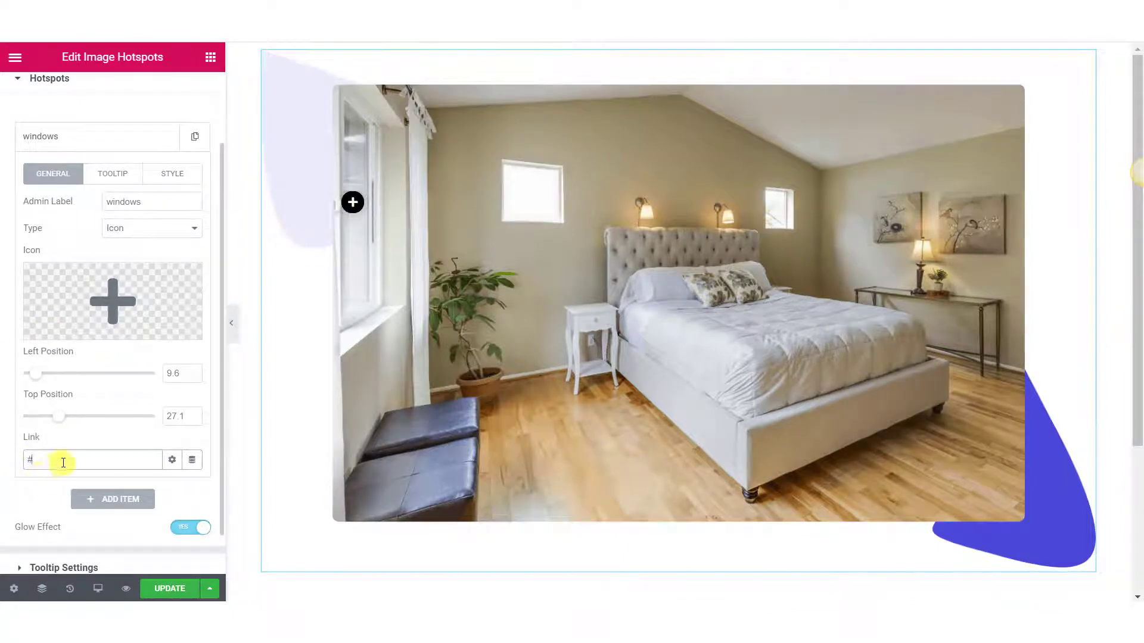
Step: Enable the tooltip for the windows hotspot and set its content to "Big Windows"
{"action": "left_click", "coordinate": [115, 178]}
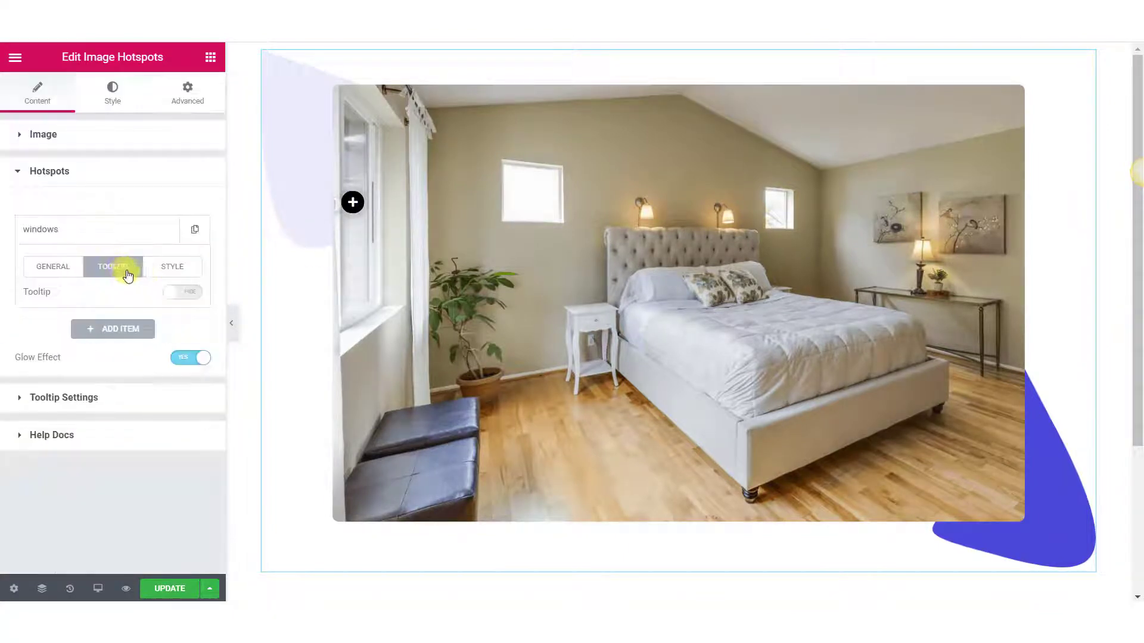
{"action": "left_click", "coordinate": [166, 295]}
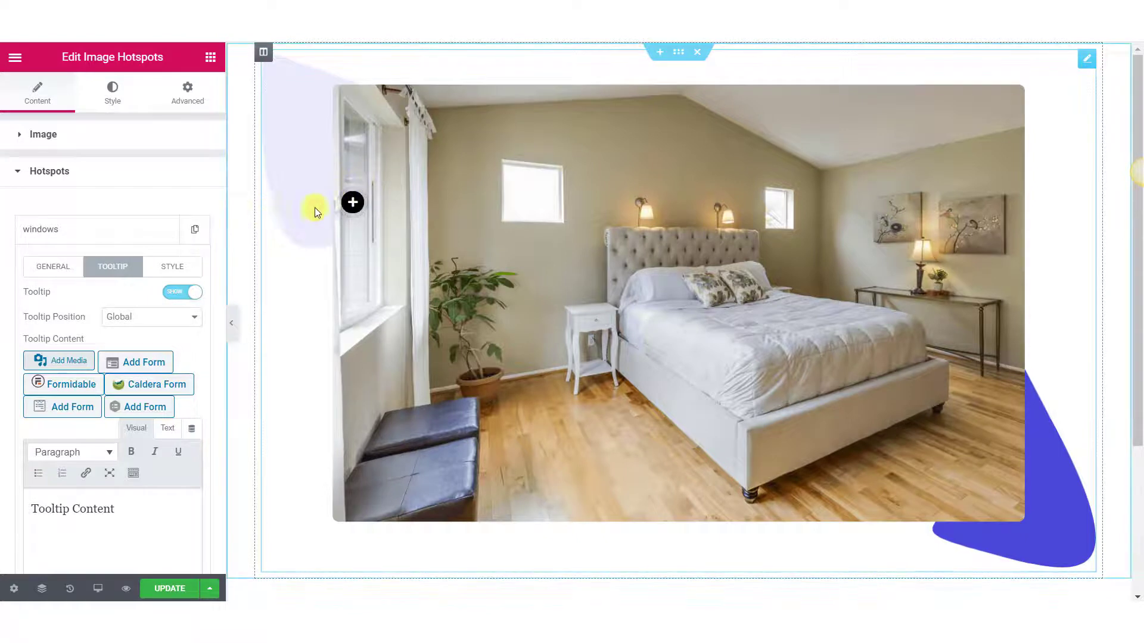
{"action": "mouse_move", "coordinate": [349, 204]}
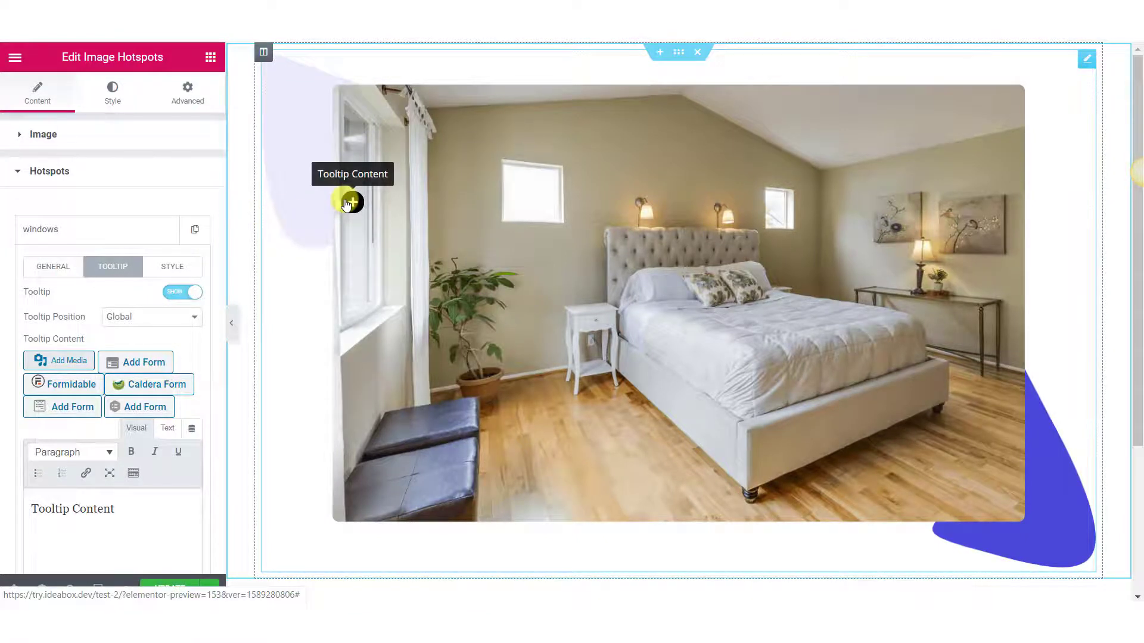
{"action": "scroll", "coordinate": [84, 370], "scroll_direction": "down", "scroll_amount": 3}
{"action": "left_click_drag", "start_coordinate": [133, 320], "coordinate": [8, 327]}
{"action": "type", "text": "Big Windows"}
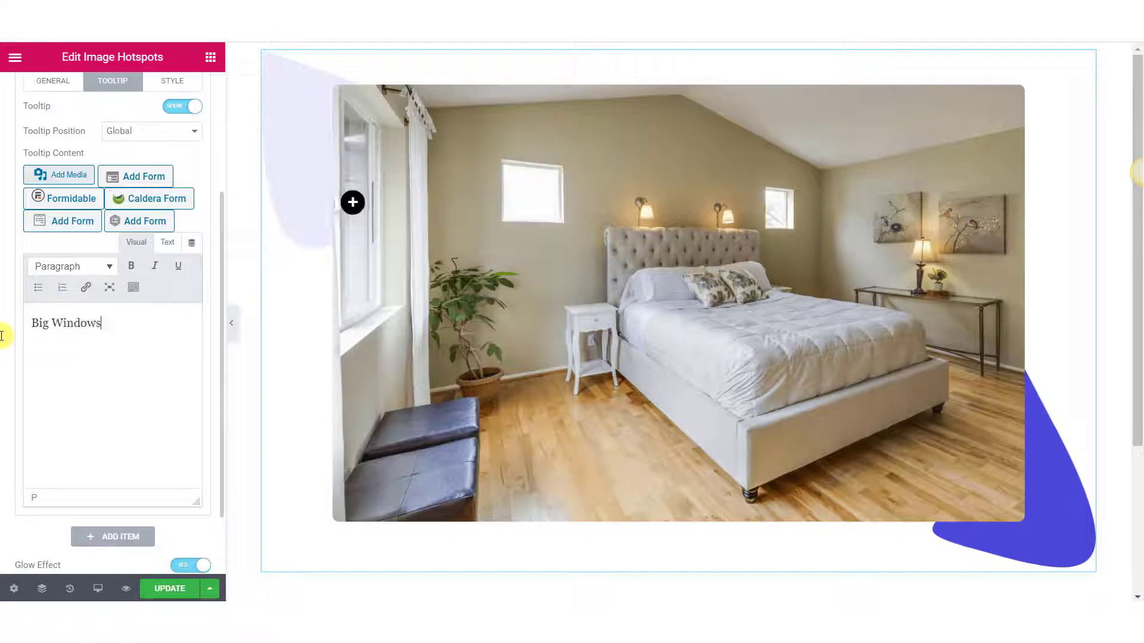
{"action": "scroll", "coordinate": [153, 313], "scroll_direction": "up", "scroll_amount": 3}
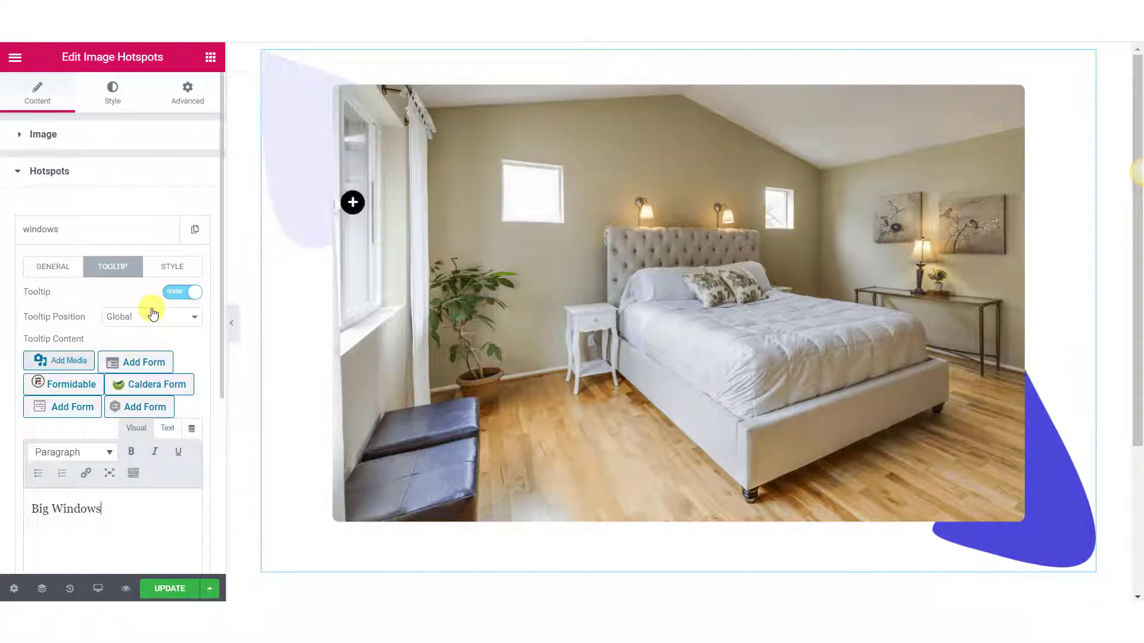
{"action": "left_click", "coordinate": [153, 316]}
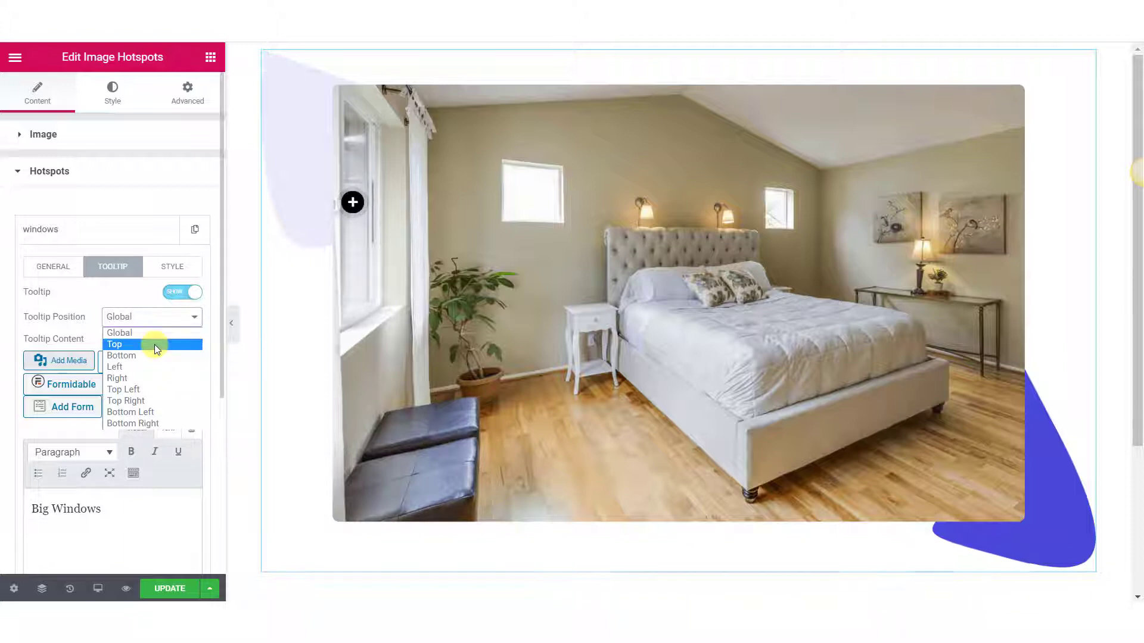
{"action": "left_click", "coordinate": [138, 323]}
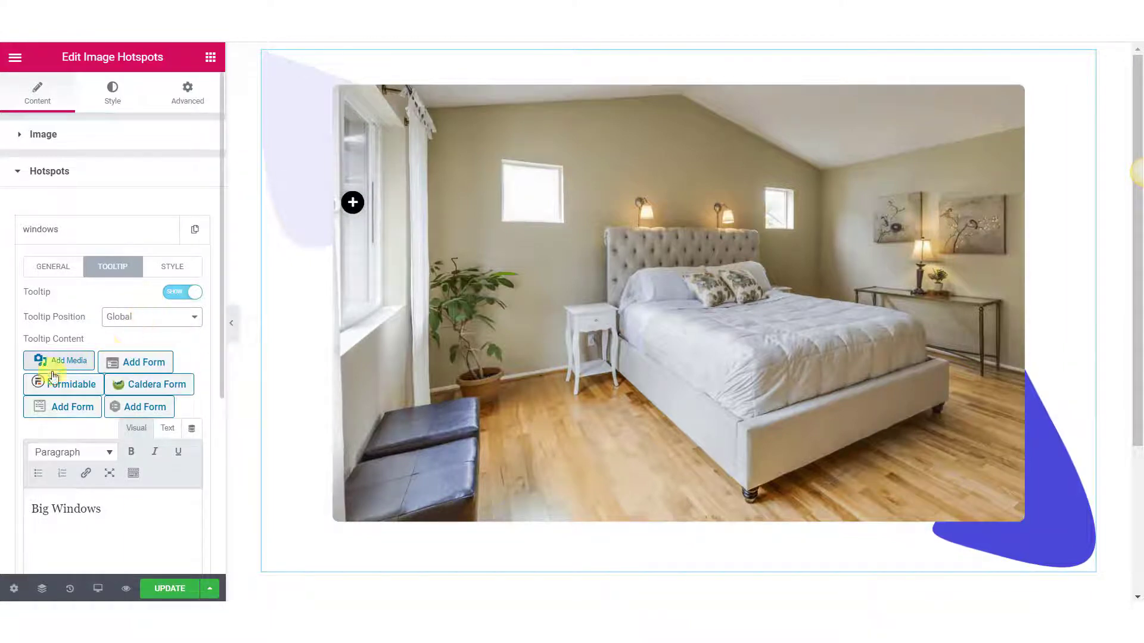
Step: Style the windows hotspot with a white icon color and a dark gray background color
{"action": "left_click", "coordinate": [167, 267]}
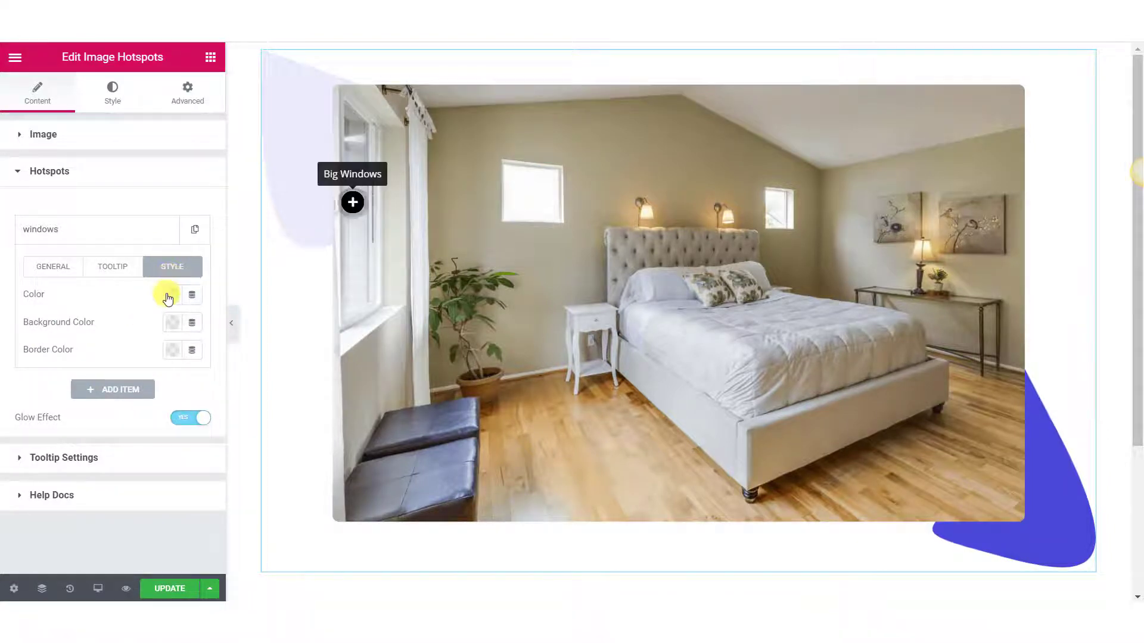
{"action": "left_click", "coordinate": [172, 324]}
{"action": "left_click", "coordinate": [168, 291]}
{"action": "left_click", "coordinate": [138, 395]}
{"action": "left_click", "coordinate": [136, 294]}
{"action": "left_click", "coordinate": [169, 327]}
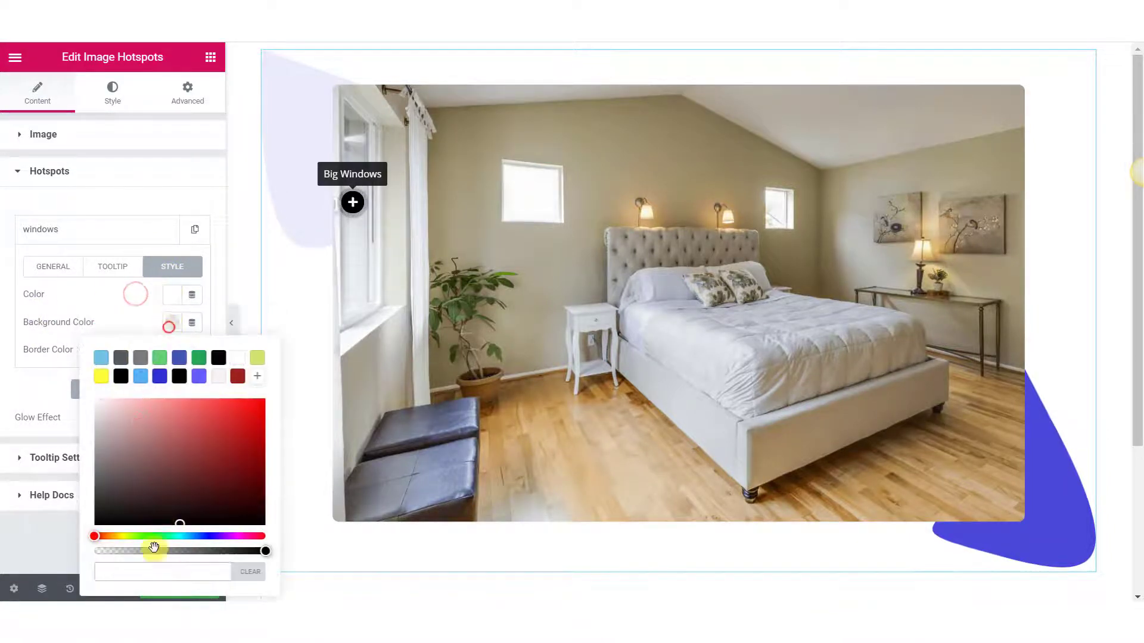
{"action": "left_click", "coordinate": [120, 357]}
{"action": "left_click", "coordinate": [116, 305]}
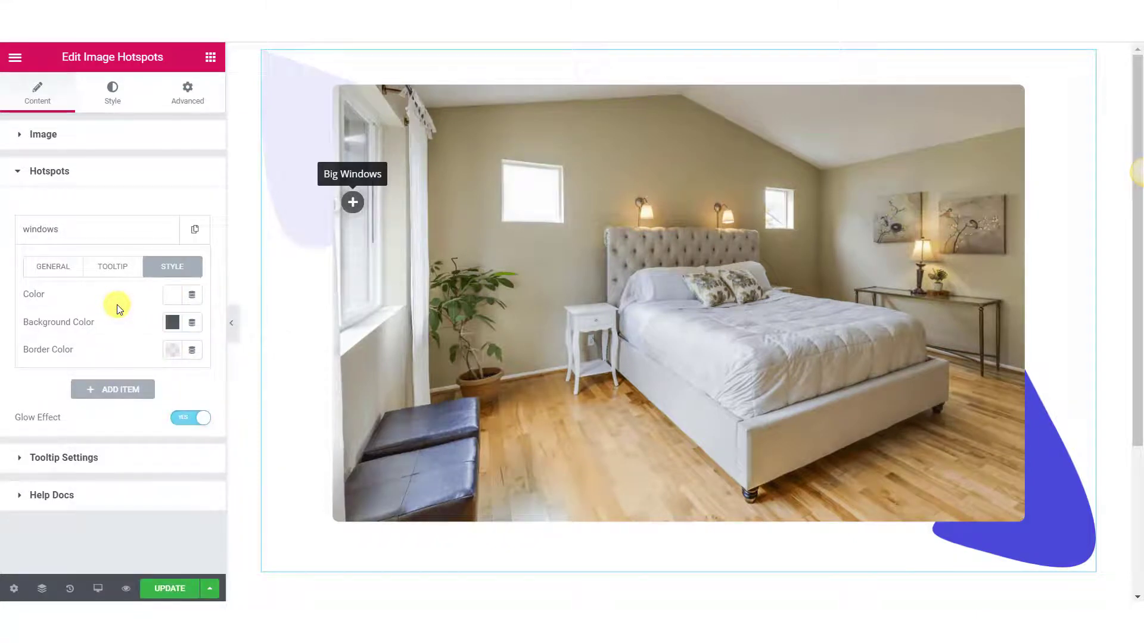
Step: Add a second hotspot labelled "Ambient Lights" and place it at the wall lamp nearest the nightstand, with top position 28.8
{"action": "left_click", "coordinate": [122, 393]}
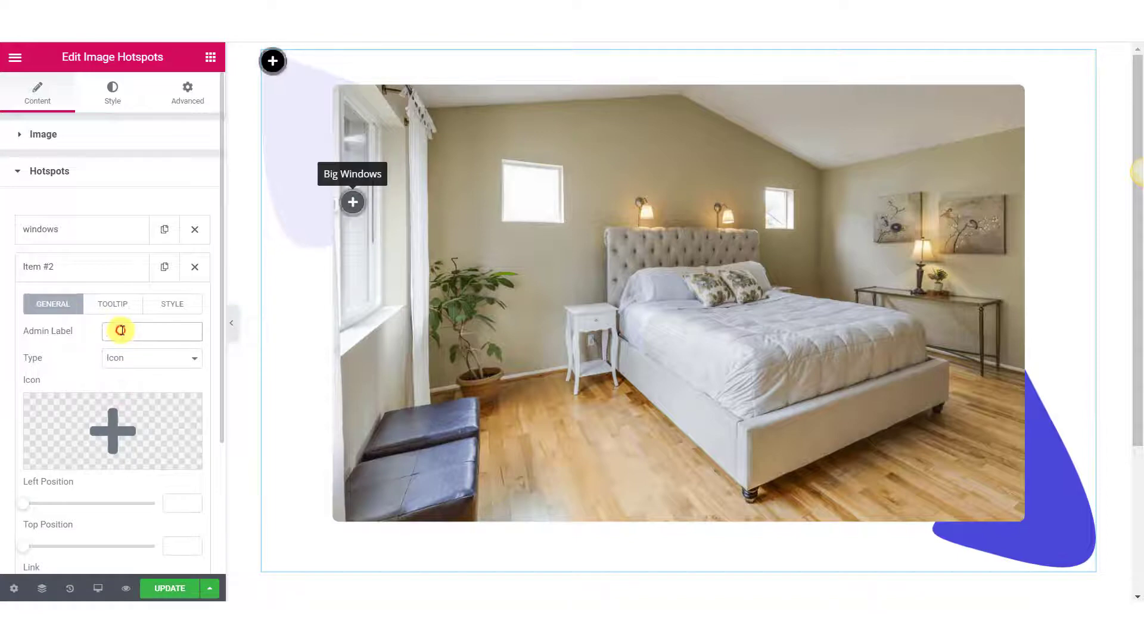
{"action": "left_click", "coordinate": [122, 330]}
{"action": "type", "text": "Ambient Lights"}
{"action": "scroll", "coordinate": [122, 331], "scroll_direction": "down", "scroll_amount": 3}
{"action": "left_click_drag", "start_coordinate": [24, 327], "coordinate": [78, 327]}
{"action": "left_click_drag", "start_coordinate": [26, 368], "coordinate": [62, 370]}
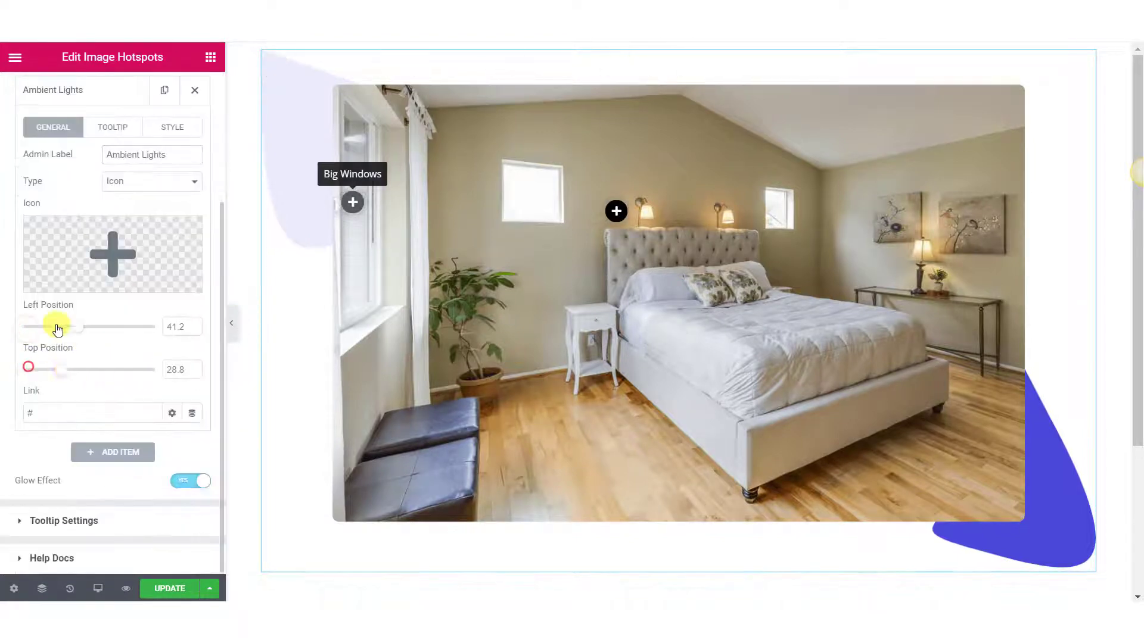
{"action": "left_click_drag", "start_coordinate": [77, 327], "coordinate": [79, 328]}
Step: Enable the second hotspot's tooltip and set its content to "Ambient Lights"
{"action": "scroll", "coordinate": [102, 238], "scroll_direction": "up", "scroll_amount": 3}
{"action": "left_click", "coordinate": [113, 222]}
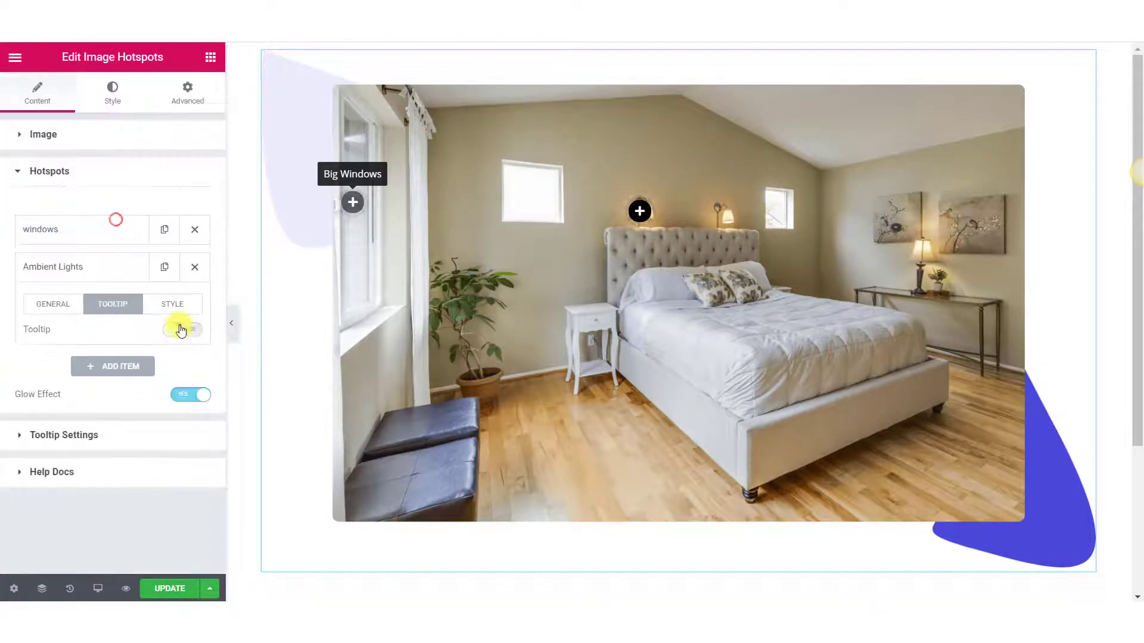
{"action": "left_click", "coordinate": [180, 327]}
{"action": "triple_click", "coordinate": [102, 542]}
{"action": "type", "text": "Ambient Lights"}
Step: Style the Ambient Lights hotspot with a dark gray background color and a white icon color
{"action": "left_click", "coordinate": [172, 303]}
{"action": "left_click", "coordinate": [172, 359]}
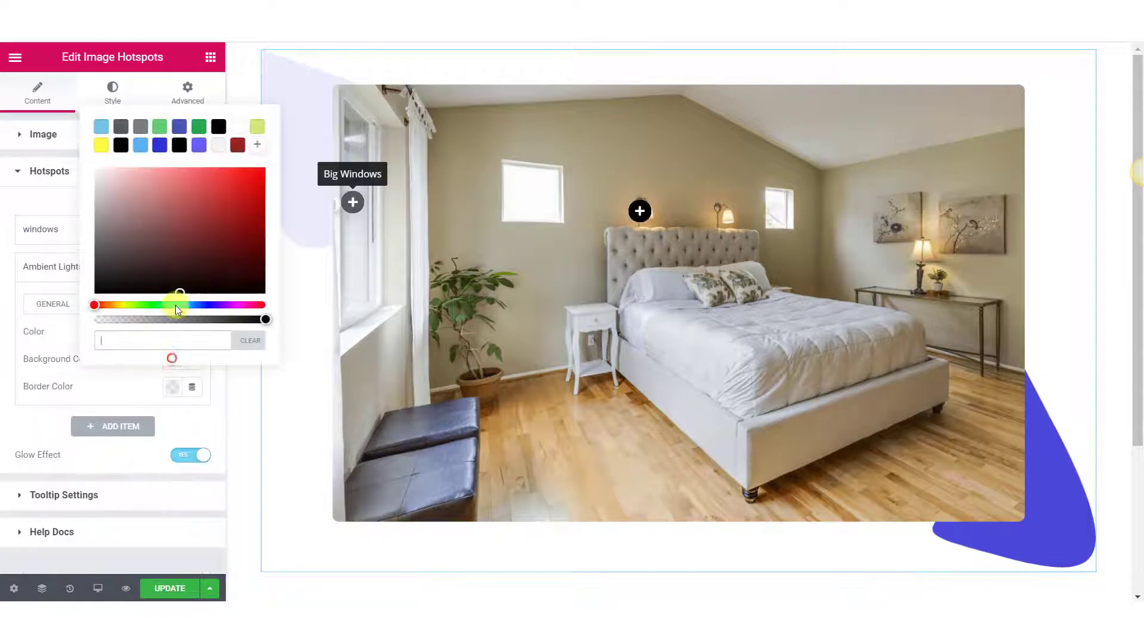
{"action": "left_click", "coordinate": [123, 125]}
{"action": "left_click", "coordinate": [143, 376]}
{"action": "left_click", "coordinate": [172, 325]}
{"action": "left_click", "coordinate": [117, 416]}
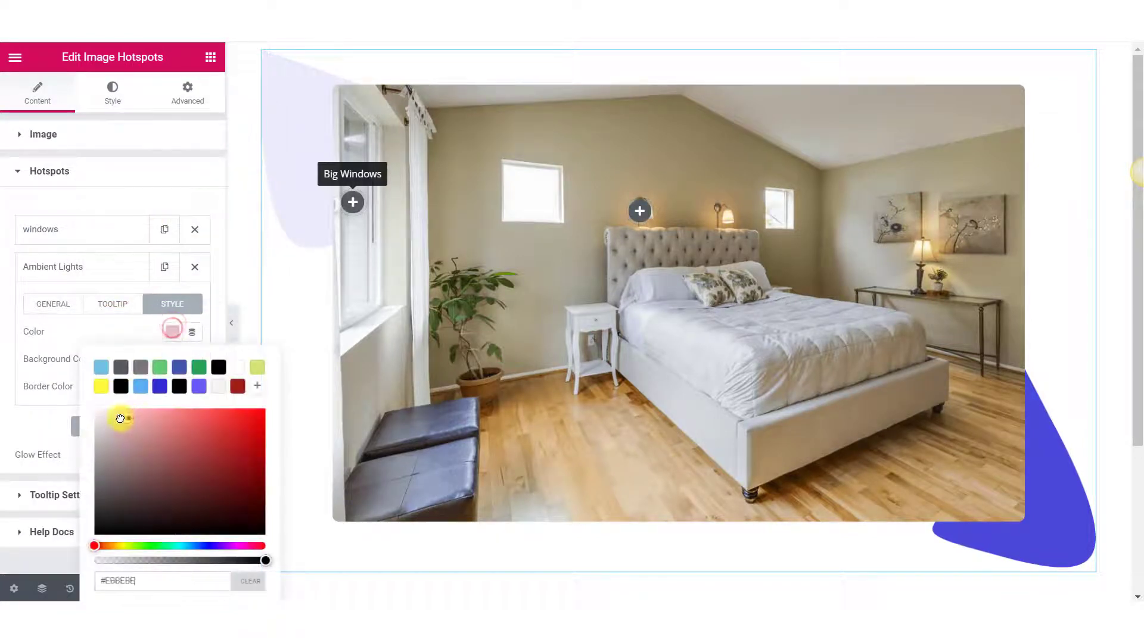
{"action": "left_click", "coordinate": [60, 333]}
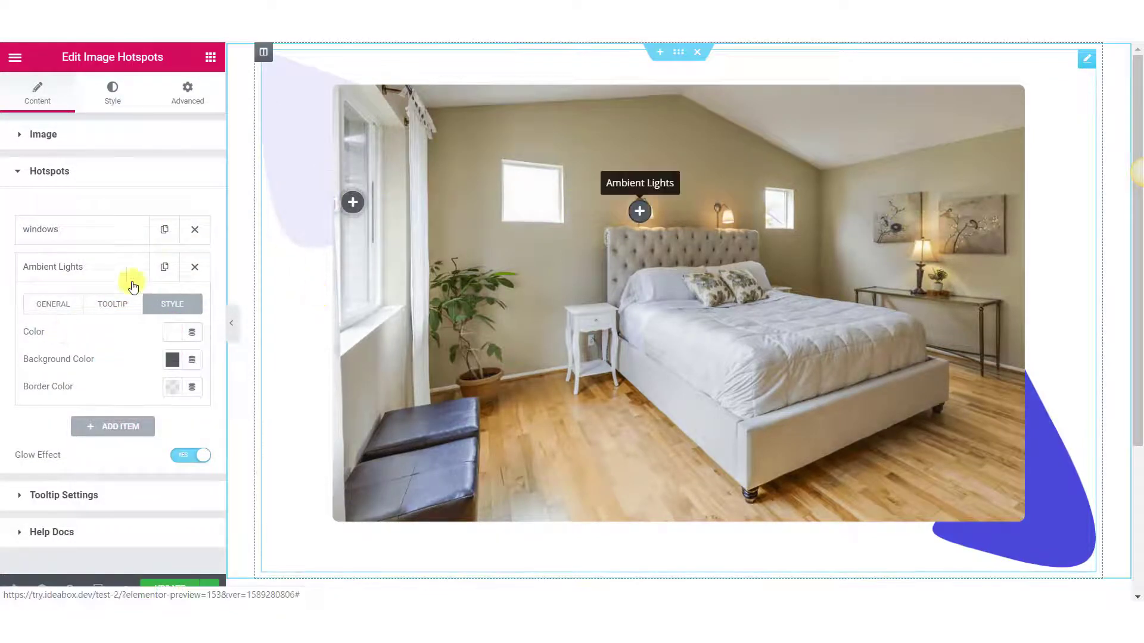
Step: Add a third hotspot labelled "Wooden floor" and place it on the wooden floor just beside the dark ottomans
{"action": "left_click", "coordinate": [119, 426]}
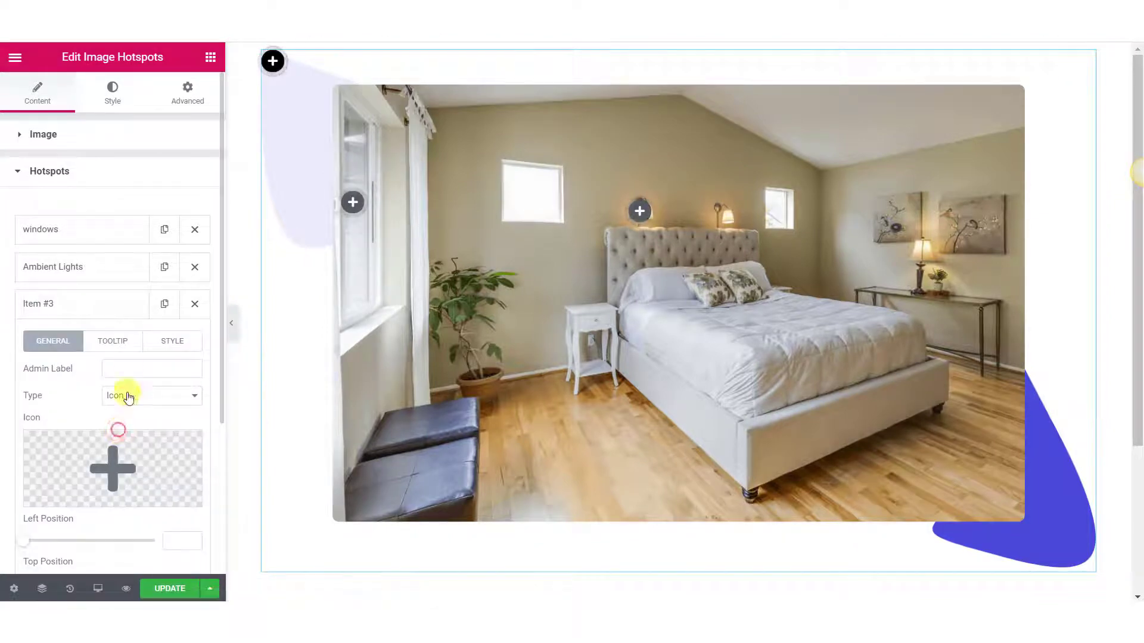
{"action": "left_click", "coordinate": [129, 368]}
{"action": "type", "text": "Wooden floor"}
{"action": "left_click", "coordinate": [71, 395]}
{"action": "scroll", "coordinate": [71, 396], "scroll_direction": "down", "scroll_amount": 1}
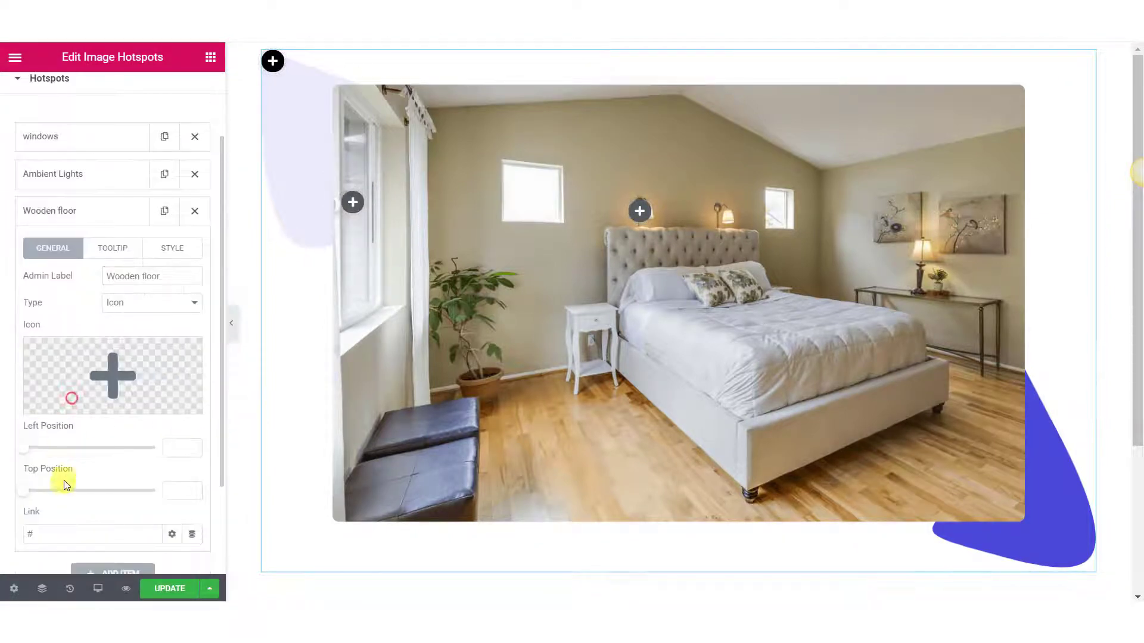
{"action": "left_click_drag", "start_coordinate": [28, 446], "coordinate": [72, 454]}
{"action": "left_click_drag", "start_coordinate": [28, 491], "coordinate": [126, 504]}
Step: Enable the Wooden floor hotspot's tooltip and set its content to "Wooden Floor"
{"action": "left_click", "coordinate": [108, 252]}
{"action": "left_click", "coordinate": [181, 363]}
{"action": "scroll", "coordinate": [105, 470], "scroll_direction": "down", "scroll_amount": 2}
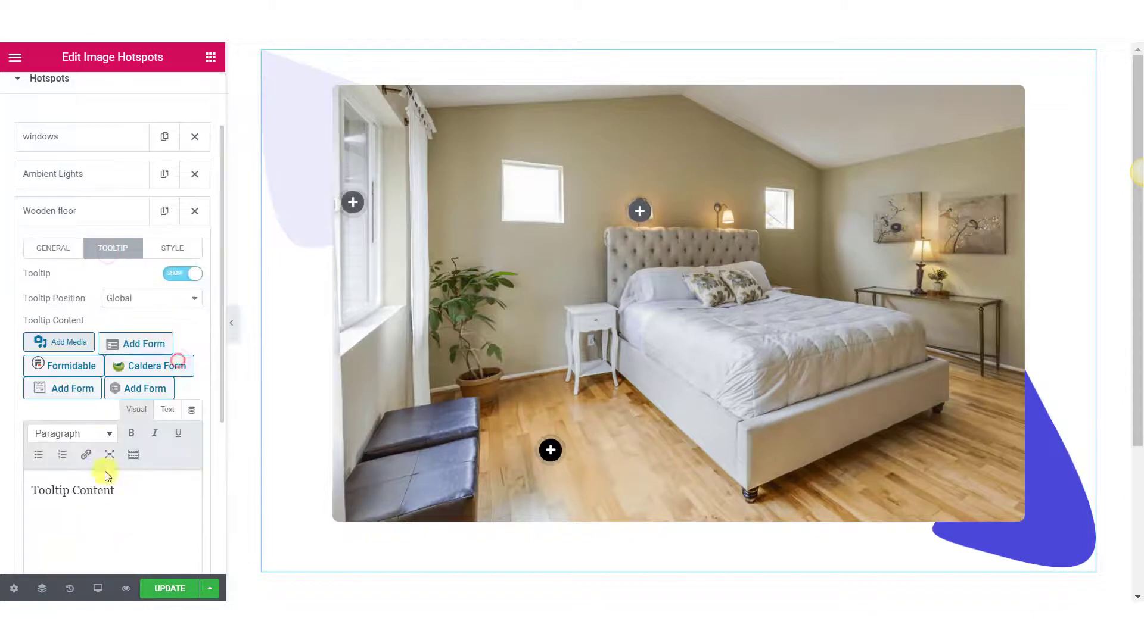
{"action": "left_click_drag", "start_coordinate": [31, 489], "coordinate": [112, 492]}
{"action": "type", "text": "Wooden Floor"}
Step: Style the Wooden floor hotspot with background color #54595F and a white icon color
{"action": "left_click", "coordinate": [183, 245]}
{"action": "left_click", "coordinate": [173, 385]}
{"action": "left_click", "coordinate": [125, 151]}
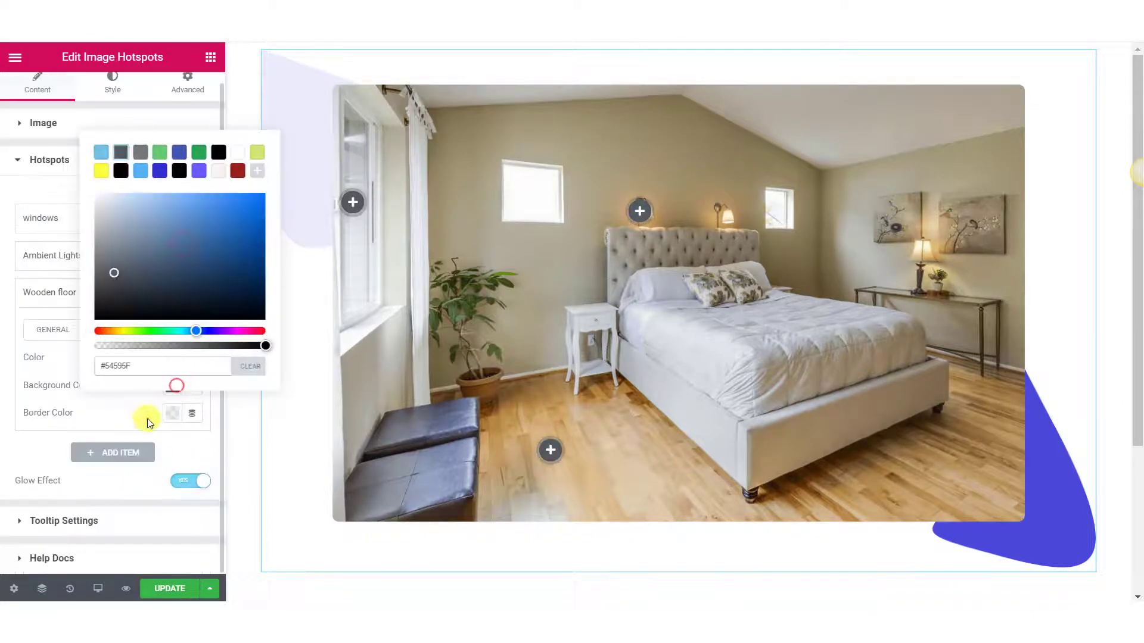
{"action": "left_click", "coordinate": [155, 411]}
{"action": "left_click", "coordinate": [173, 359]}
{"action": "left_click", "coordinate": [234, 125]}
{"action": "left_click", "coordinate": [31, 451]}
Step: Add a fourth hotspot labelled "Bed" and place it on the bed at left position 65 and top position 50.3
{"action": "left_click", "coordinate": [108, 458]}
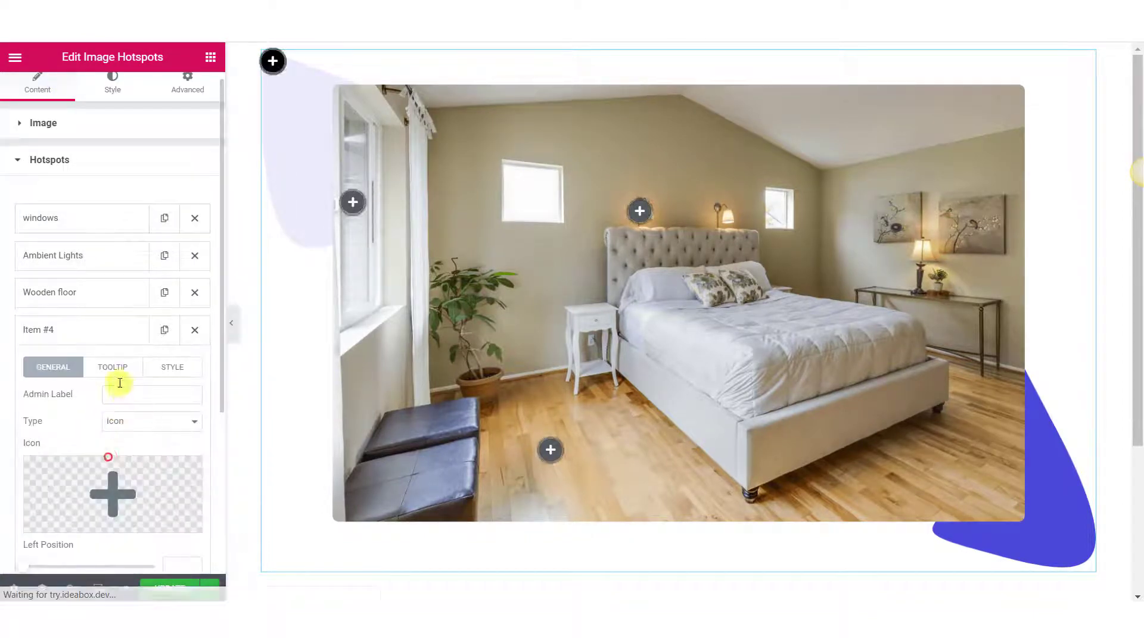
{"action": "left_click", "coordinate": [123, 393]}
{"action": "type", "text": "Bed"}
{"action": "scroll", "coordinate": [123, 394], "scroll_direction": "down", "scroll_amount": 4}
{"action": "left_click_drag", "start_coordinate": [24, 326], "coordinate": [108, 328]}
{"action": "left_click_drag", "start_coordinate": [26, 369], "coordinate": [92, 381]}
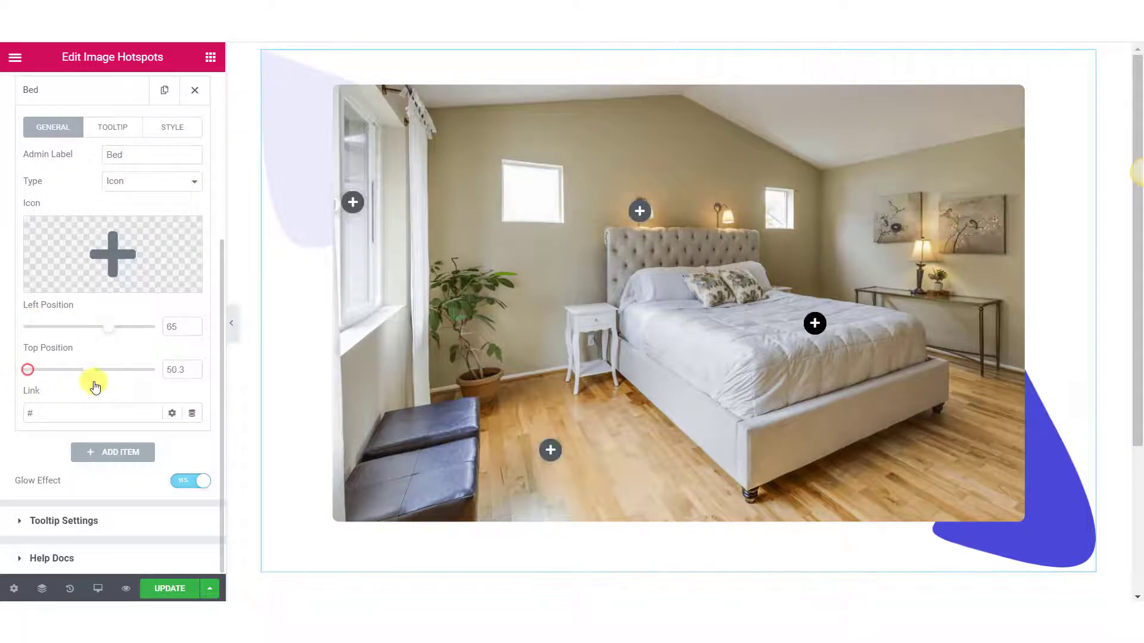
Step: Enable the Bed hotspot's tooltip and set its content to "Super Comfy Bed"
{"action": "left_click", "coordinate": [105, 132]}
{"action": "left_click", "coordinate": [179, 401]}
{"action": "scroll", "coordinate": [141, 427], "scroll_direction": "down", "scroll_amount": 3}
{"action": "triple_click", "coordinate": [89, 436]}
{"action": "type", "text": "Super Comfy "}
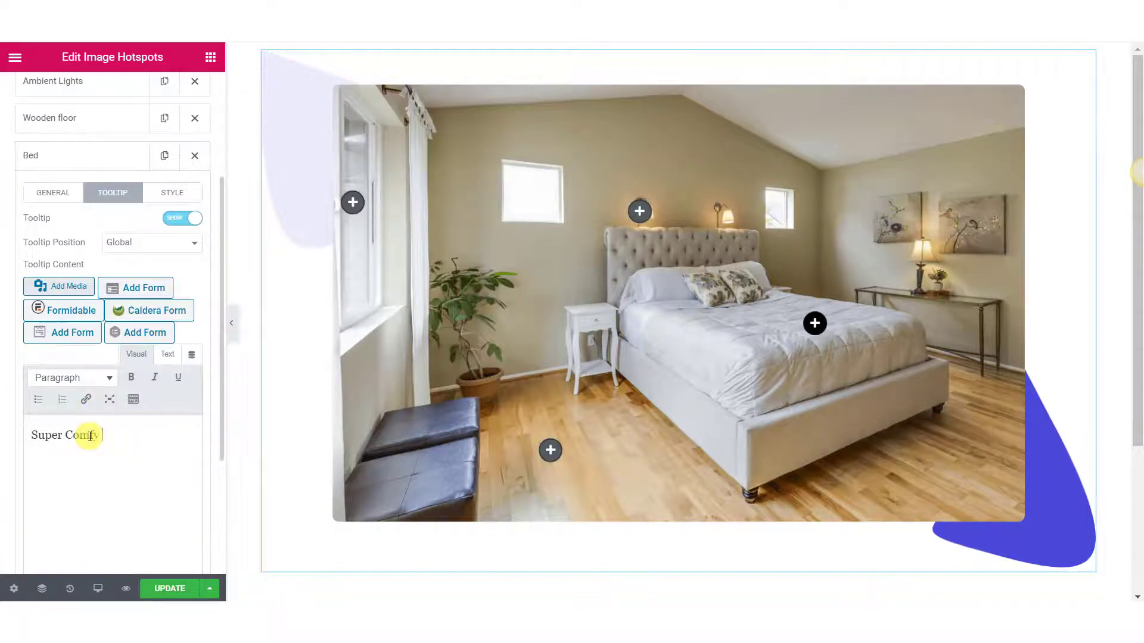
{"action": "type", "text": "Bed"}
Step: Style the Bed hotspot with a dark gray background color and a white icon color (#FFFFFF), and collapse its settings
{"action": "scroll", "coordinate": [153, 334], "scroll_direction": "up", "scroll_amount": 3}
{"action": "left_click", "coordinate": [172, 330]}
{"action": "left_click", "coordinate": [172, 358]}
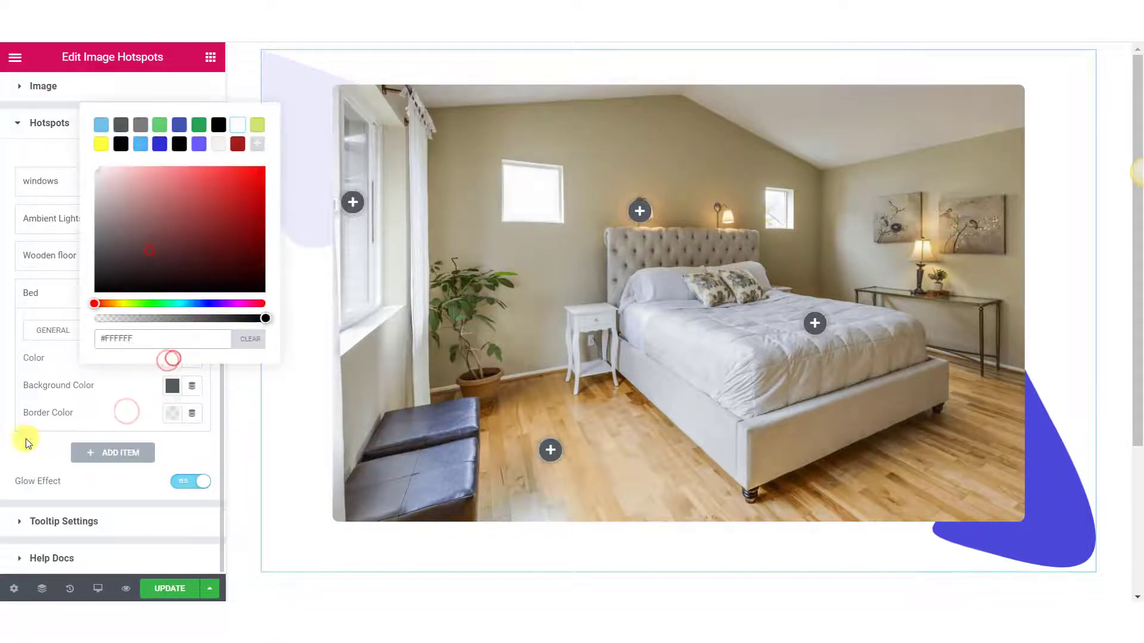
{"action": "left_click", "coordinate": [26, 441]}
{"action": "left_click", "coordinate": [82, 292]}
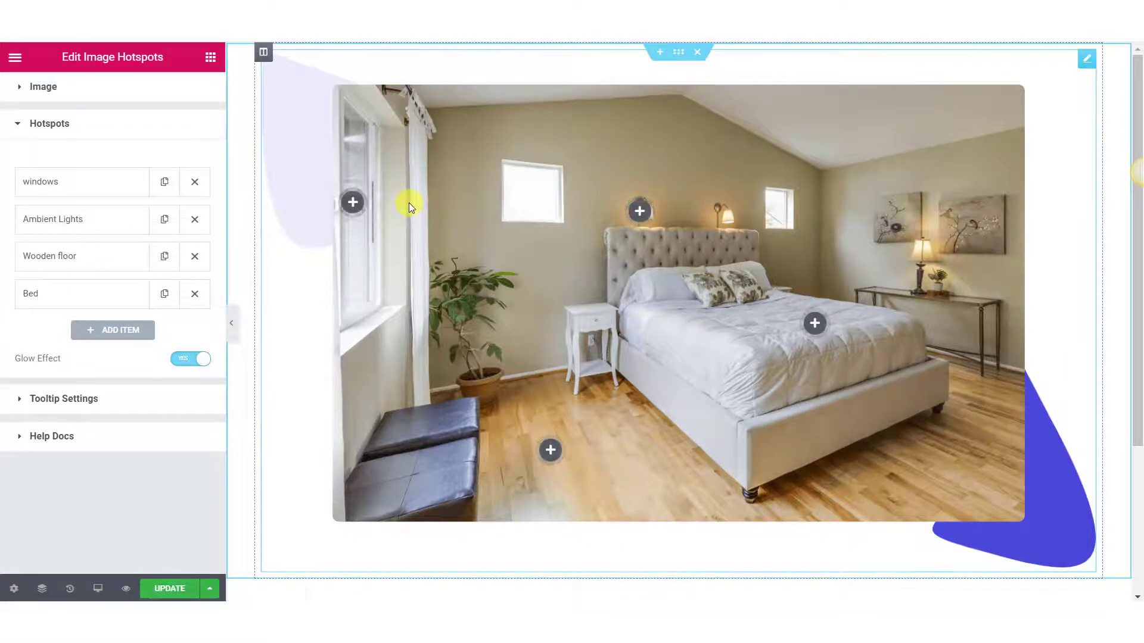
{"action": "mouse_move", "coordinate": [355, 203]}
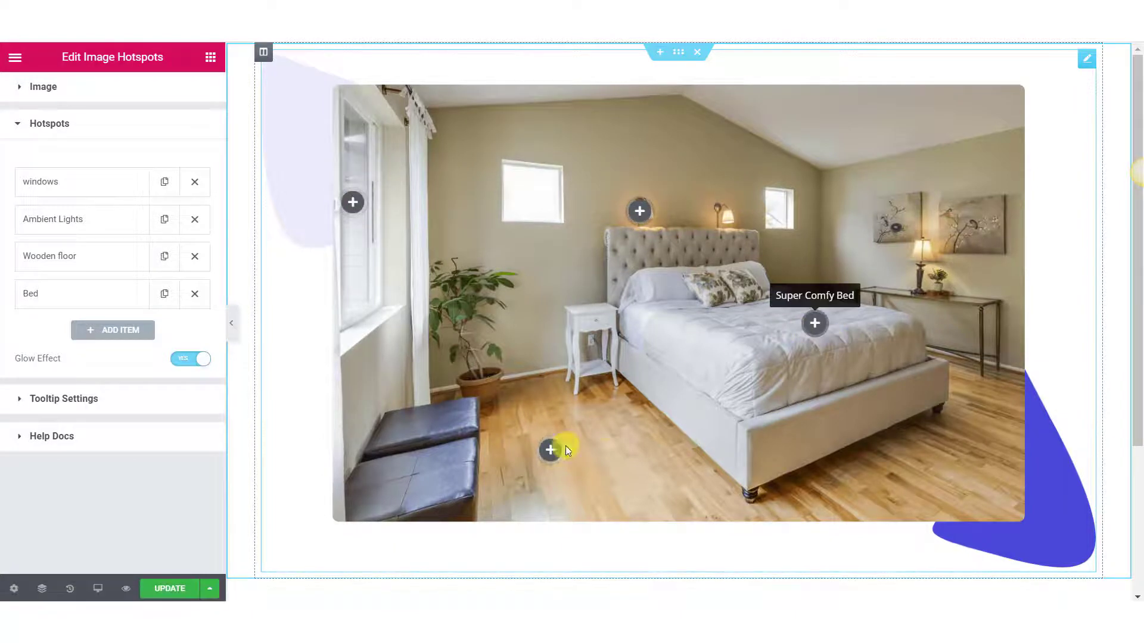
Step: Try the Click tooltip trigger on the windows hotspot and return the trigger to Hover
{"action": "left_click", "coordinate": [119, 403]}
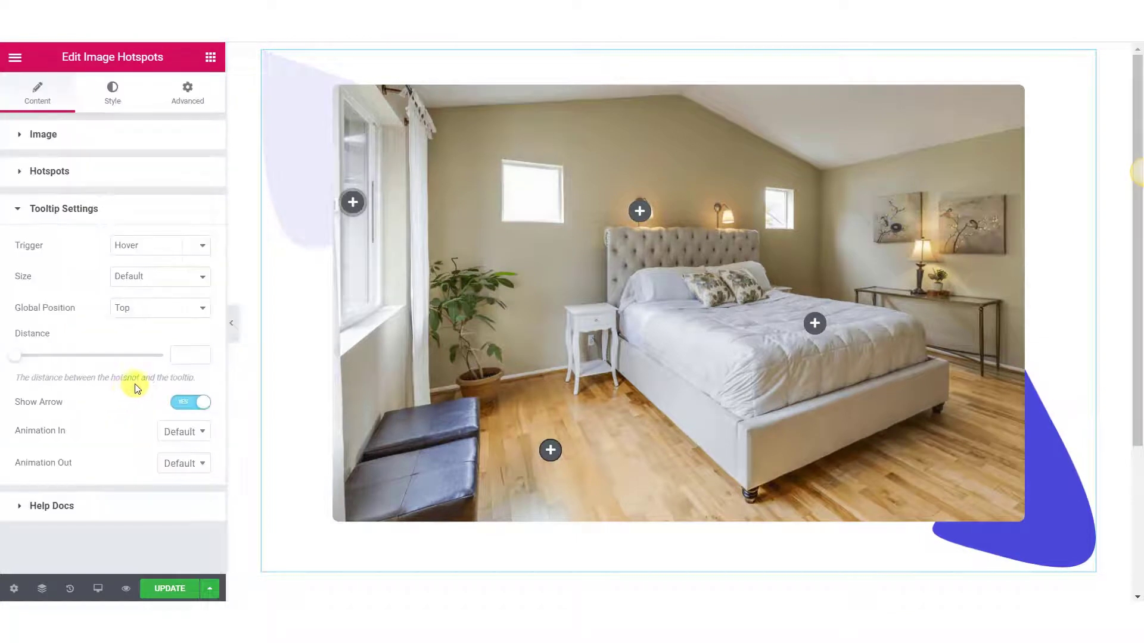
{"action": "left_click", "coordinate": [179, 249]}
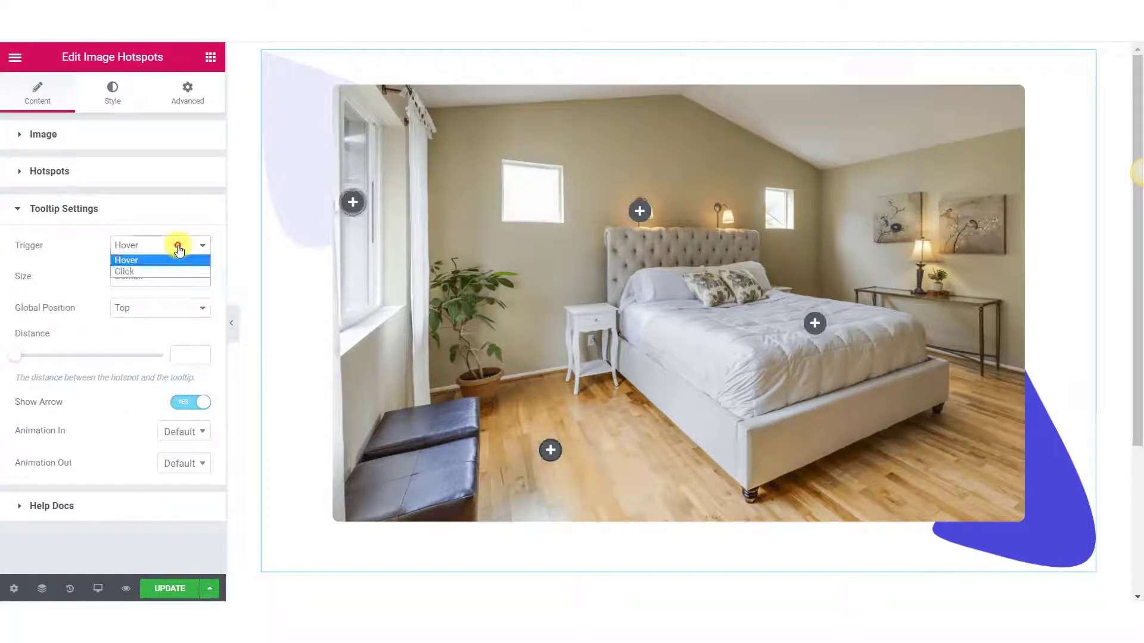
{"action": "left_click", "coordinate": [133, 272]}
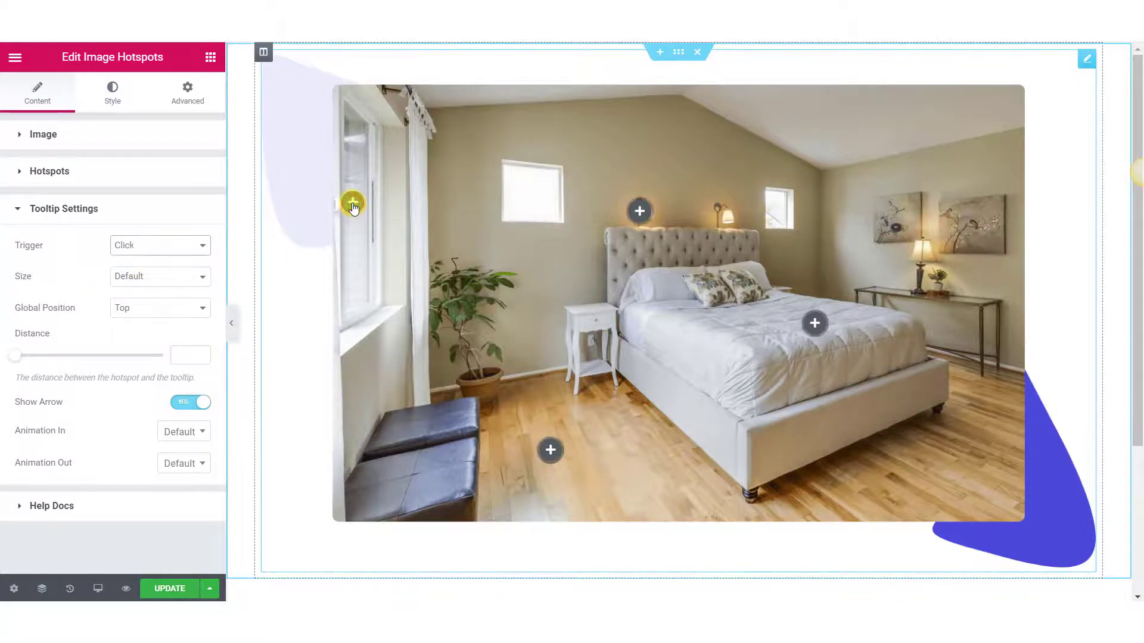
{"action": "left_click", "coordinate": [353, 204]}
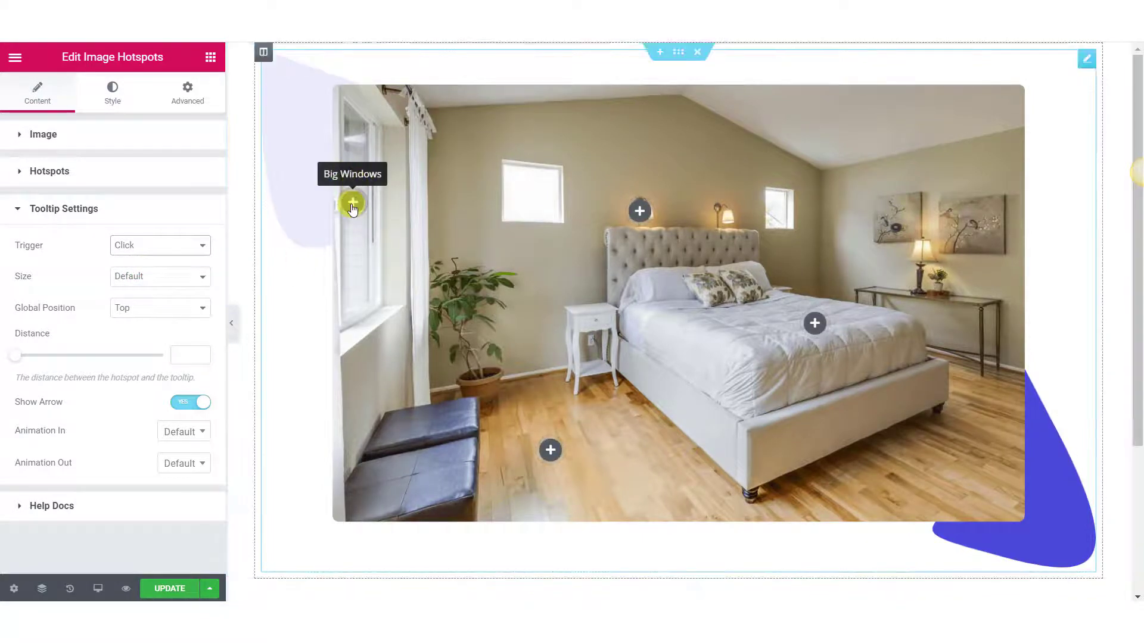
{"action": "left_click", "coordinate": [150, 261]}
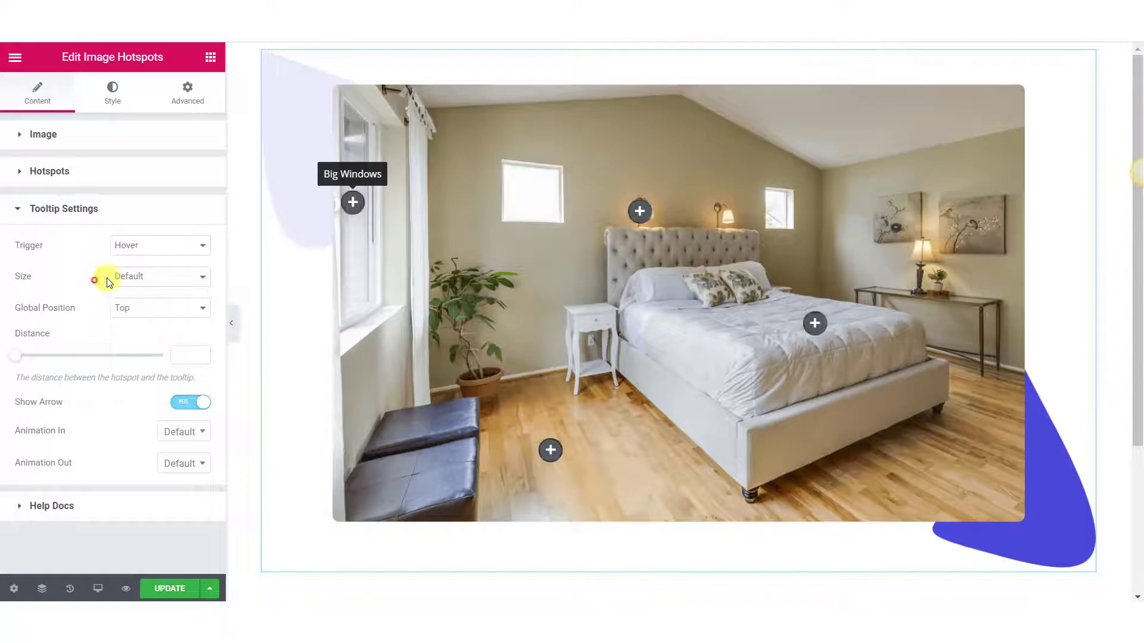
Step: Preview the Small tooltip size on the windows hotspot and set the tooltip size to Large
{"action": "left_click", "coordinate": [133, 276]}
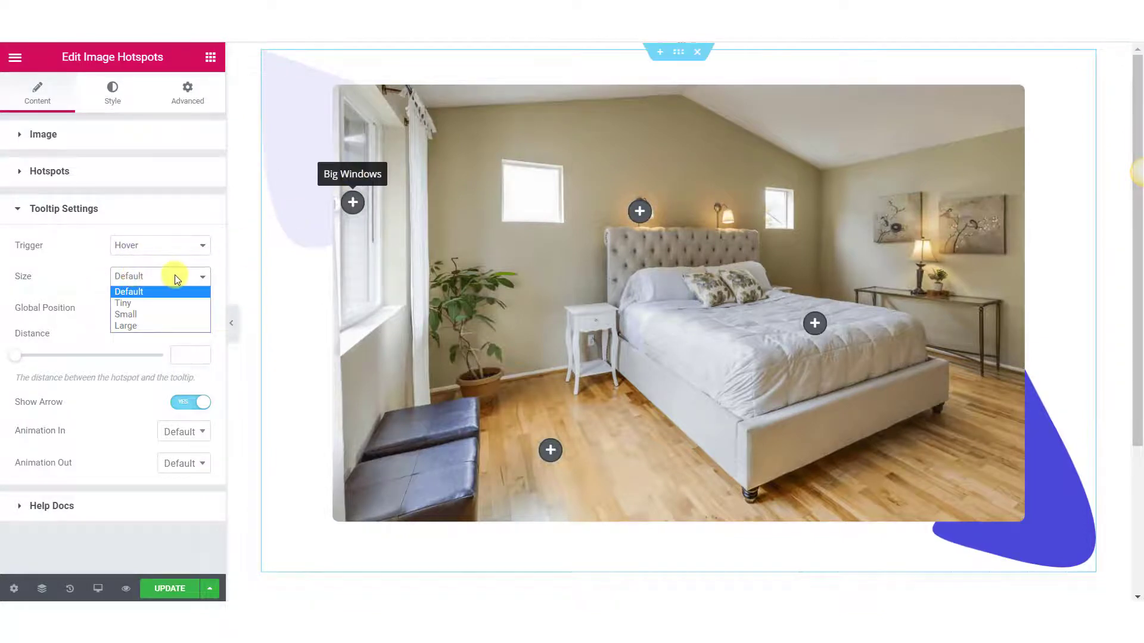
{"action": "left_click", "coordinate": [130, 312]}
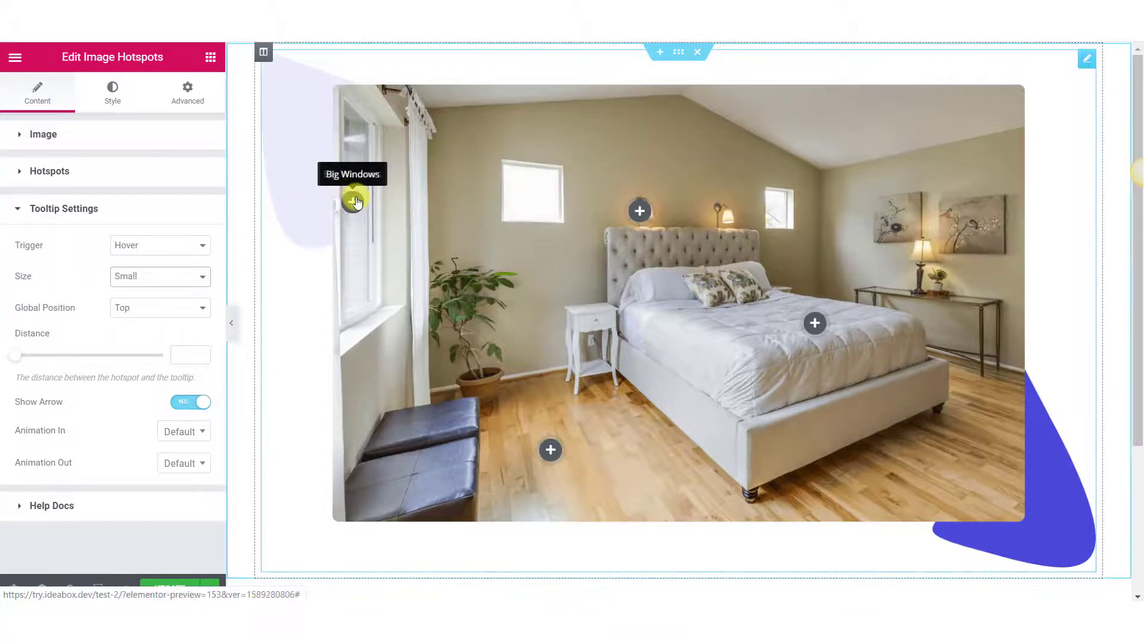
{"action": "left_click", "coordinate": [153, 277]}
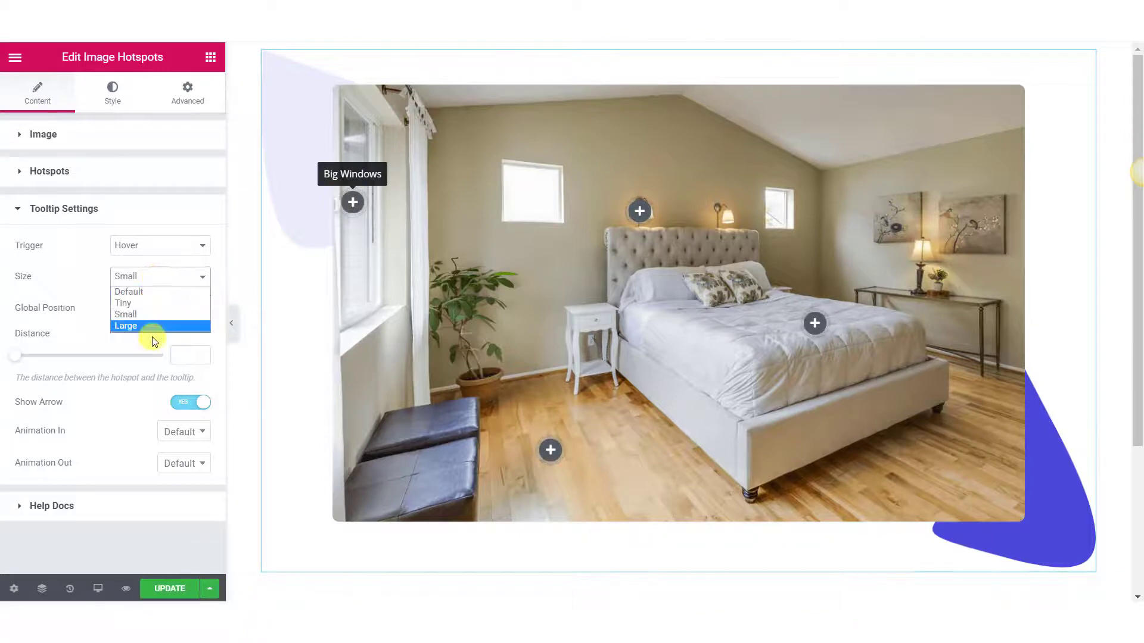
{"action": "left_click", "coordinate": [156, 328]}
Step: Try the Left global tooltip position on several hotspots and set the position back to Top
{"action": "left_click", "coordinate": [137, 308]}
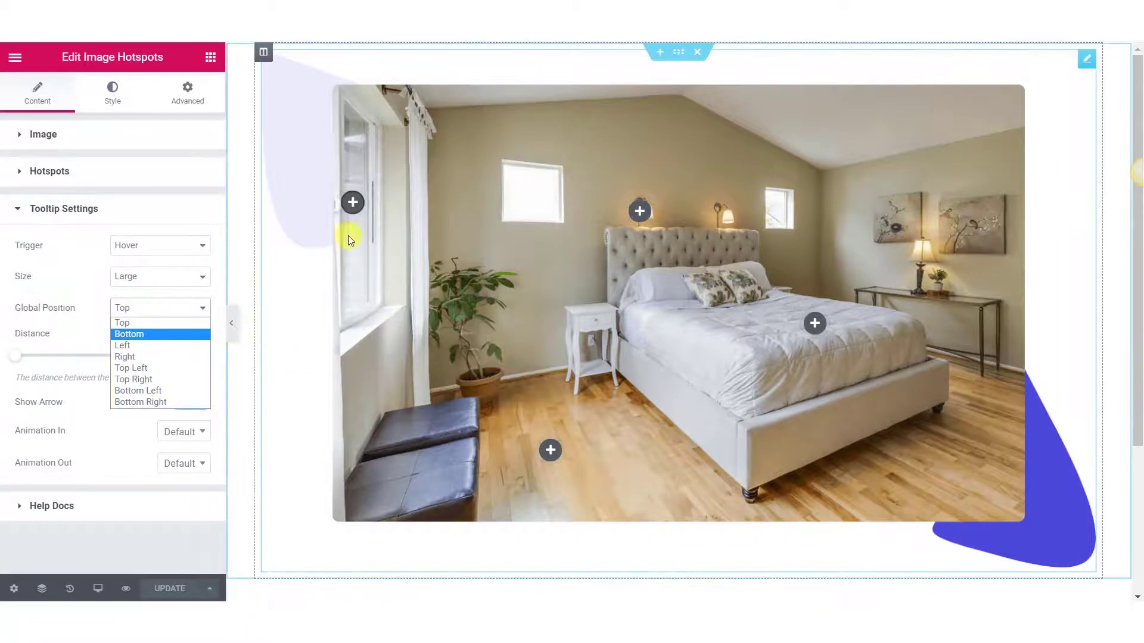
{"action": "mouse_move", "coordinate": [828, 326]}
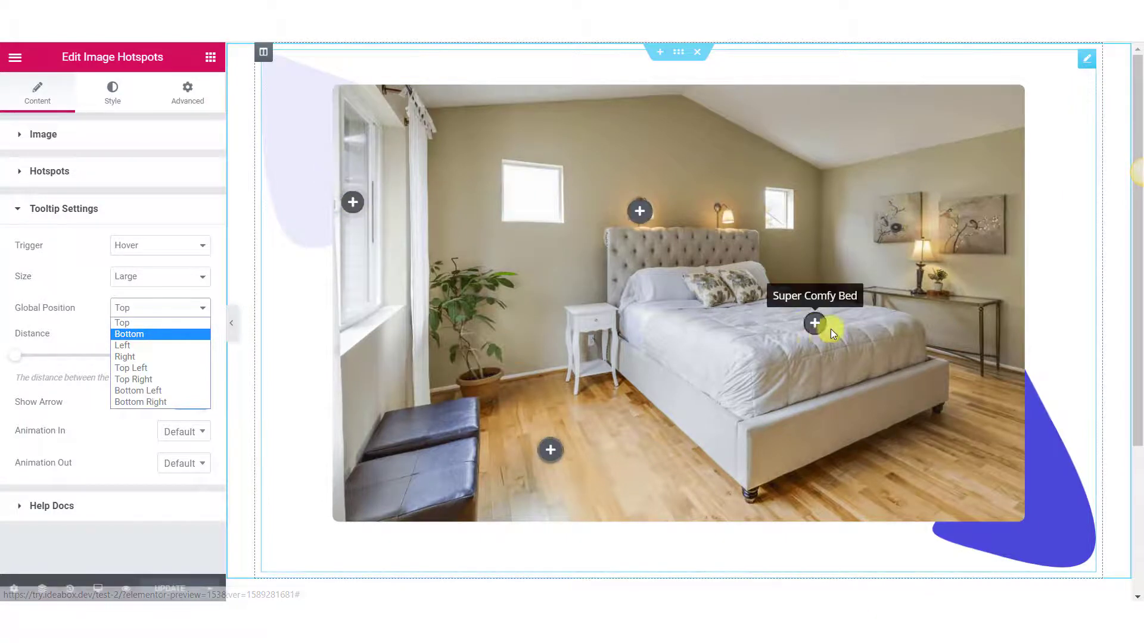
{"action": "left_click", "coordinate": [143, 346]}
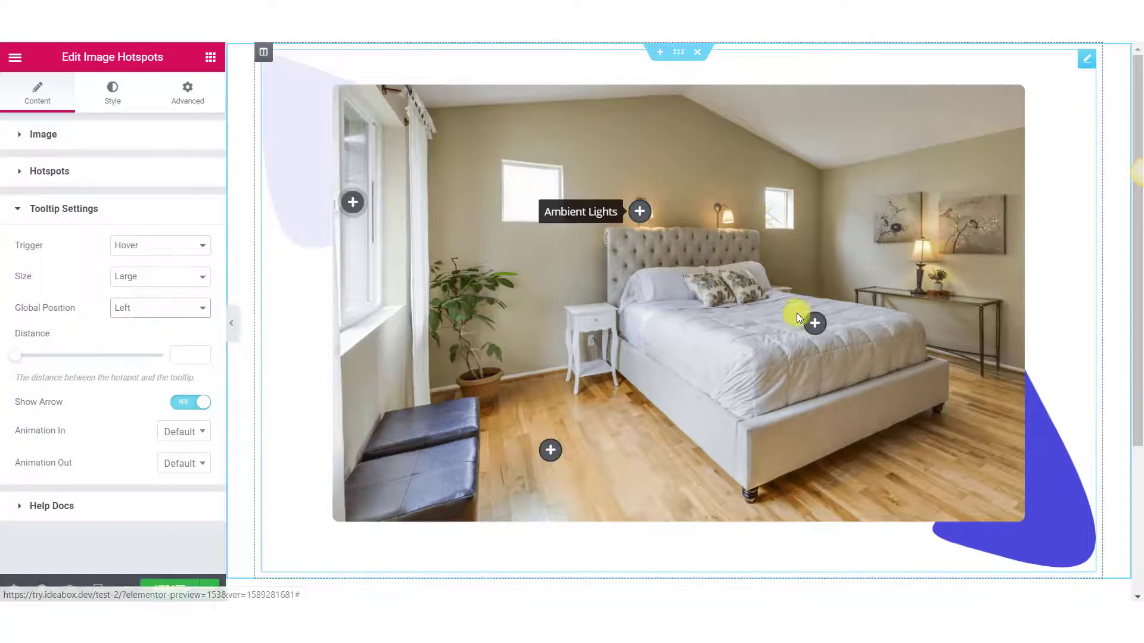
{"action": "mouse_move", "coordinate": [547, 453]}
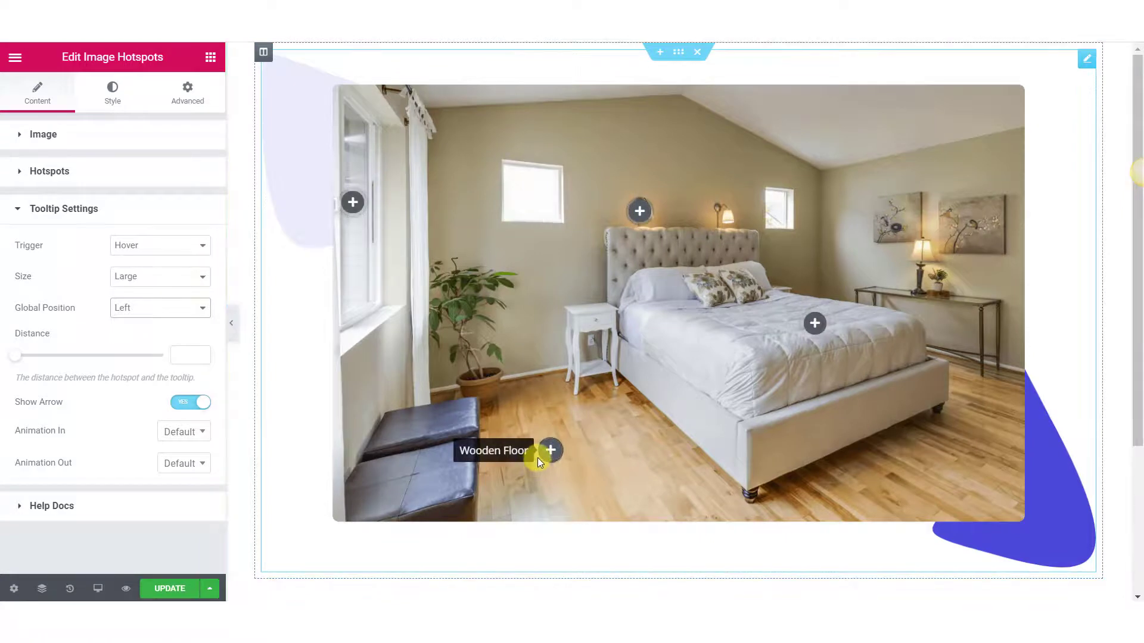
{"action": "left_click", "coordinate": [139, 306]}
{"action": "left_click", "coordinate": [153, 322]}
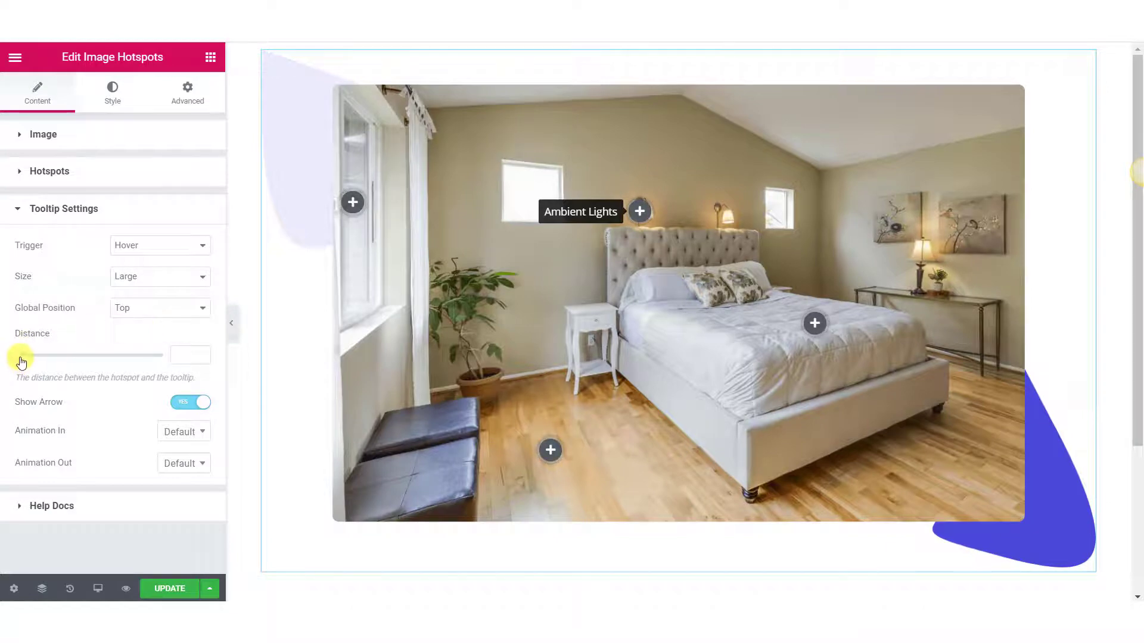
Step: Try a larger tooltip distance before setting it to 0, and toggle the tooltip arrow off and back on
{"action": "left_click_drag", "start_coordinate": [21, 361], "coordinate": [158, 361]}
{"action": "left_click_drag", "start_coordinate": [137, 362], "coordinate": [6, 355]}
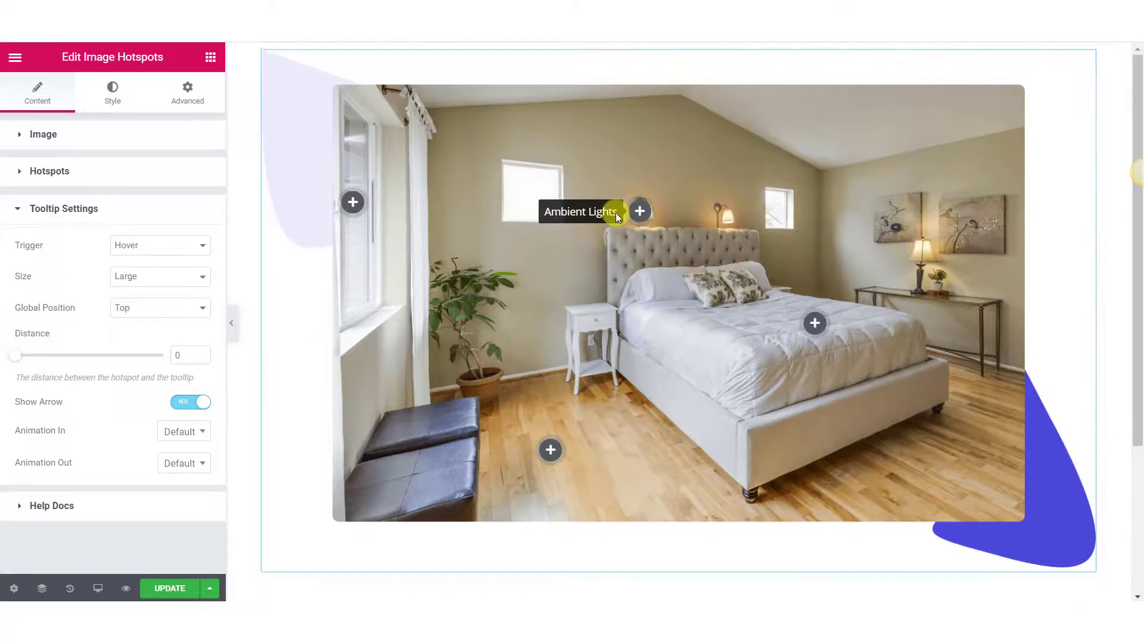
{"action": "left_click", "coordinate": [190, 402]}
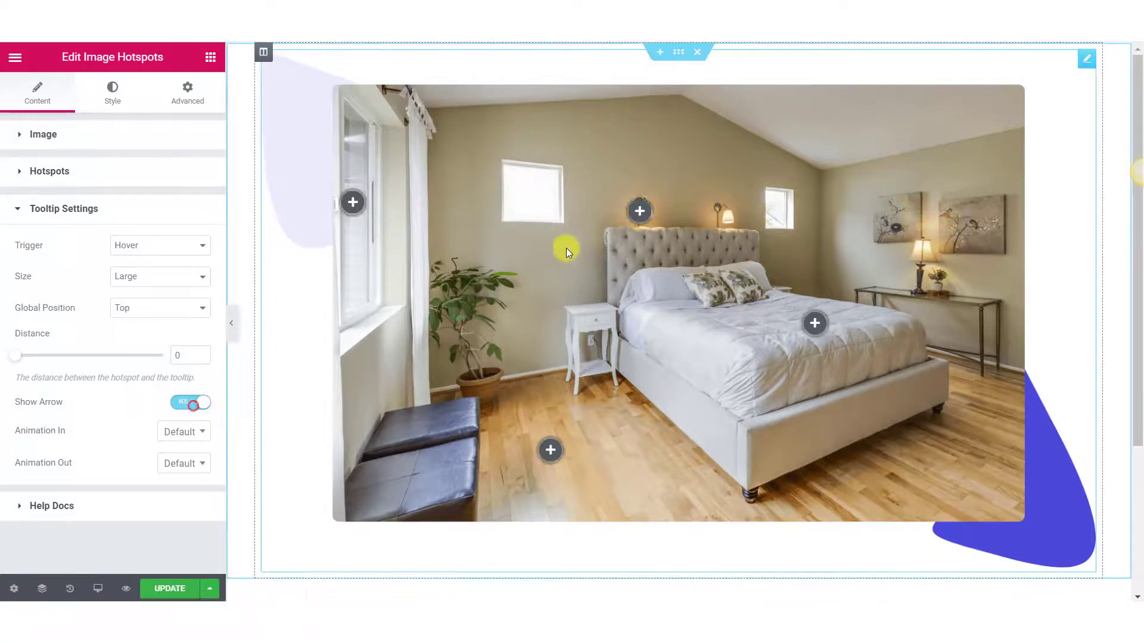
{"action": "left_click", "coordinate": [191, 402]}
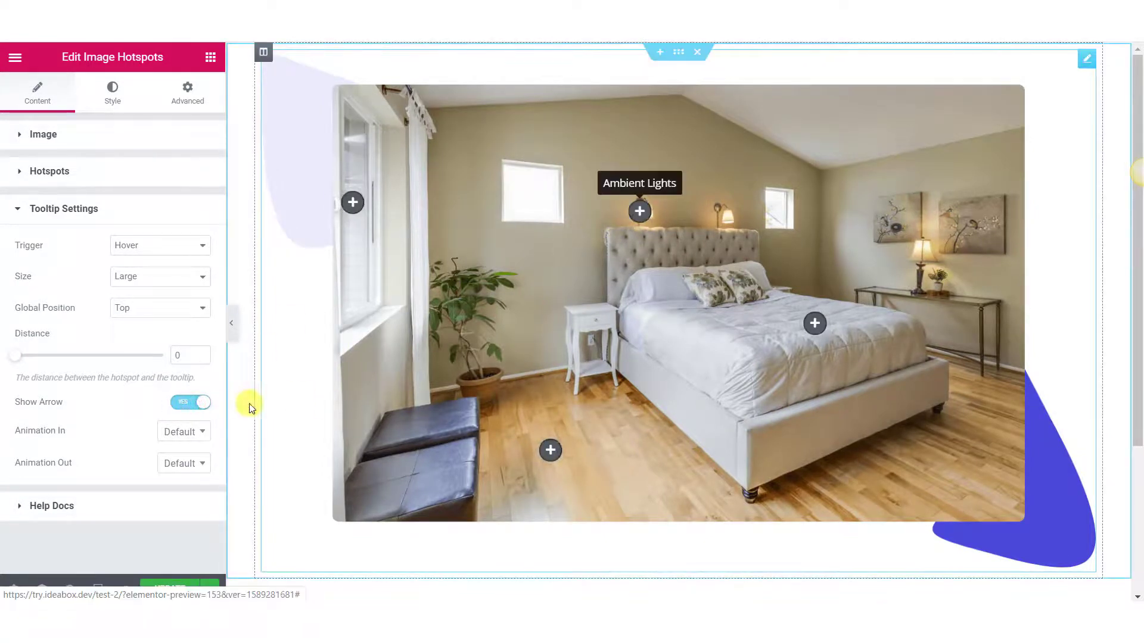
Step: Look through the tooltip's Animation In options and the image's width and alignment style settings
{"action": "left_click", "coordinate": [182, 432]}
{"action": "scroll", "coordinate": [178, 381], "scroll_direction": "down", "scroll_amount": 3}
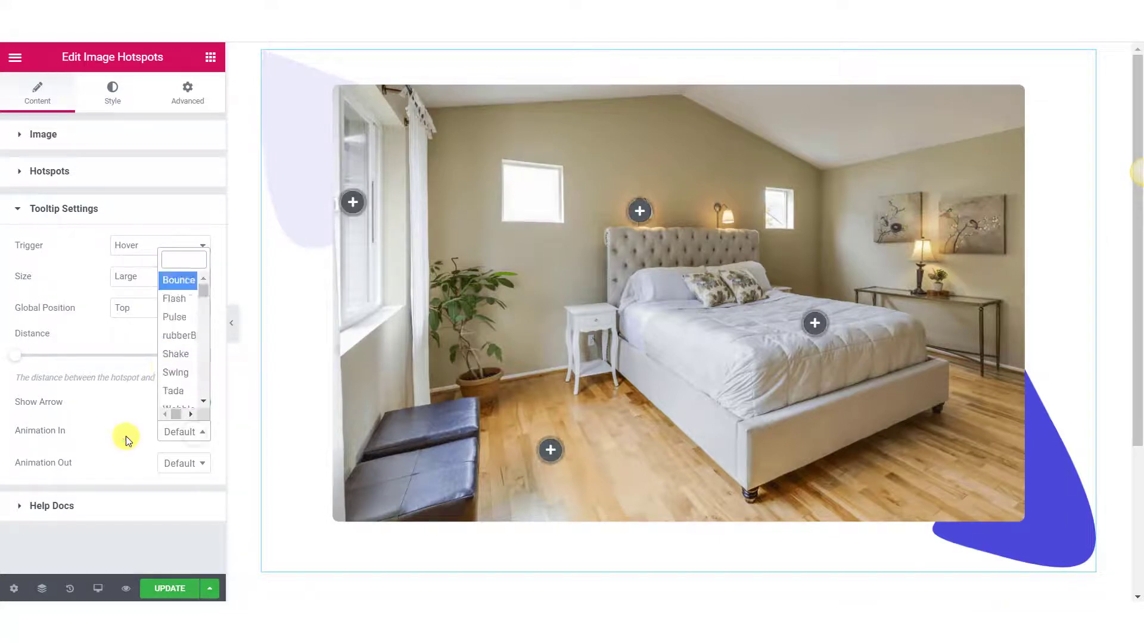
{"action": "left_click", "coordinate": [124, 436]}
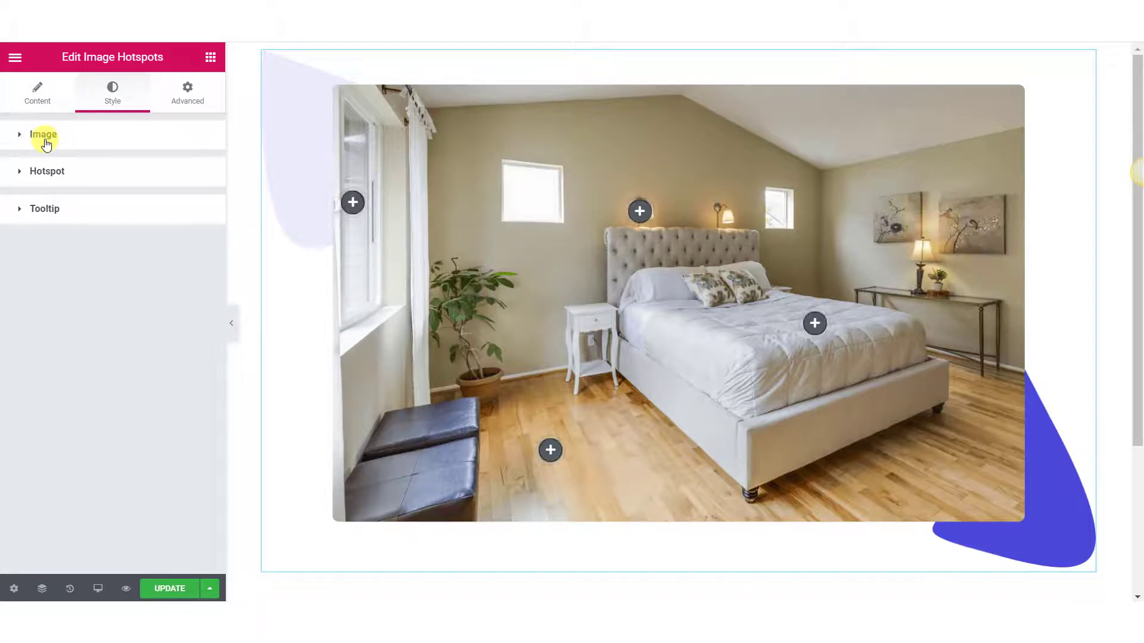
{"action": "left_click", "coordinate": [44, 138]}
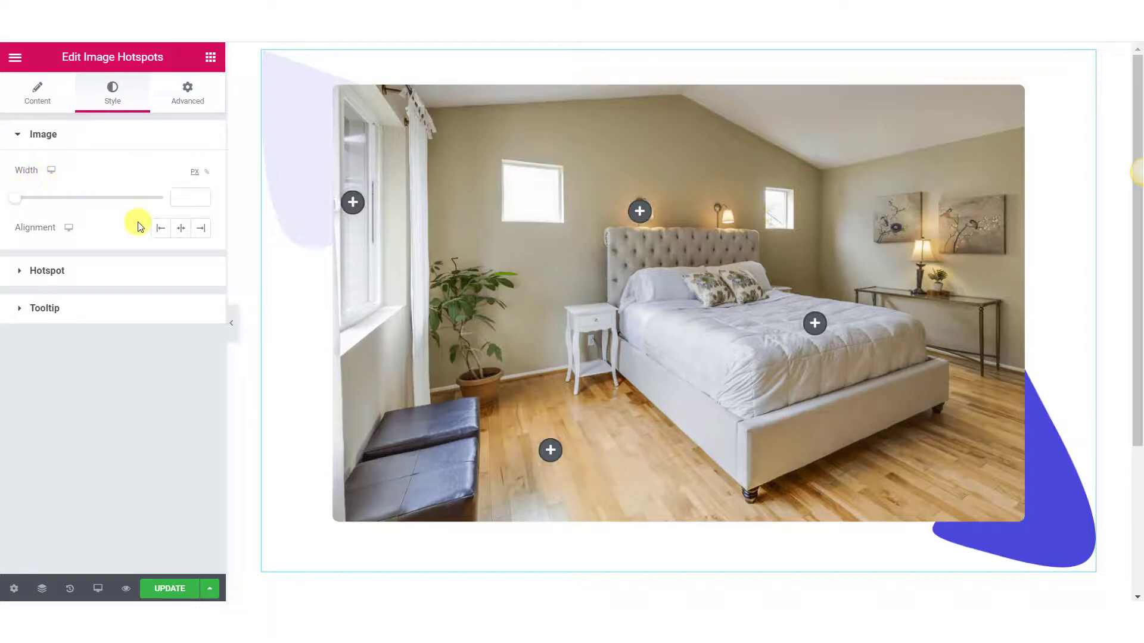
Step: Try the hotspot style's background color and icon color pickers, and clear the background color
{"action": "left_click", "coordinate": [41, 270]}
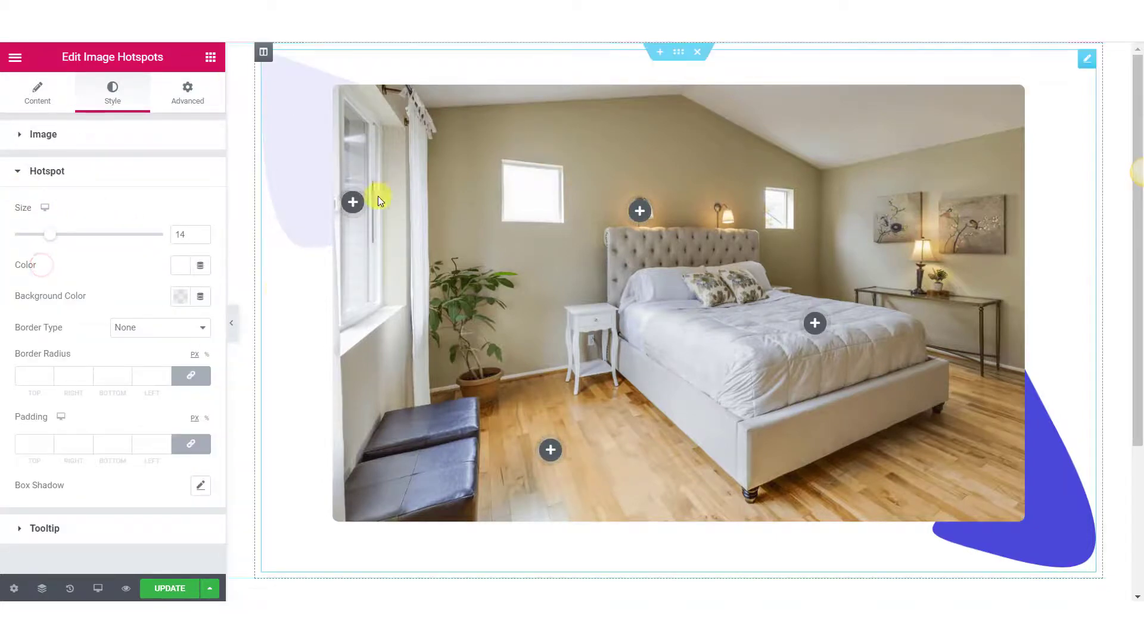
{"action": "left_click", "coordinate": [181, 296]}
{"action": "left_click", "coordinate": [132, 277]}
{"action": "left_click", "coordinate": [178, 295]}
{"action": "left_click", "coordinate": [261, 544]}
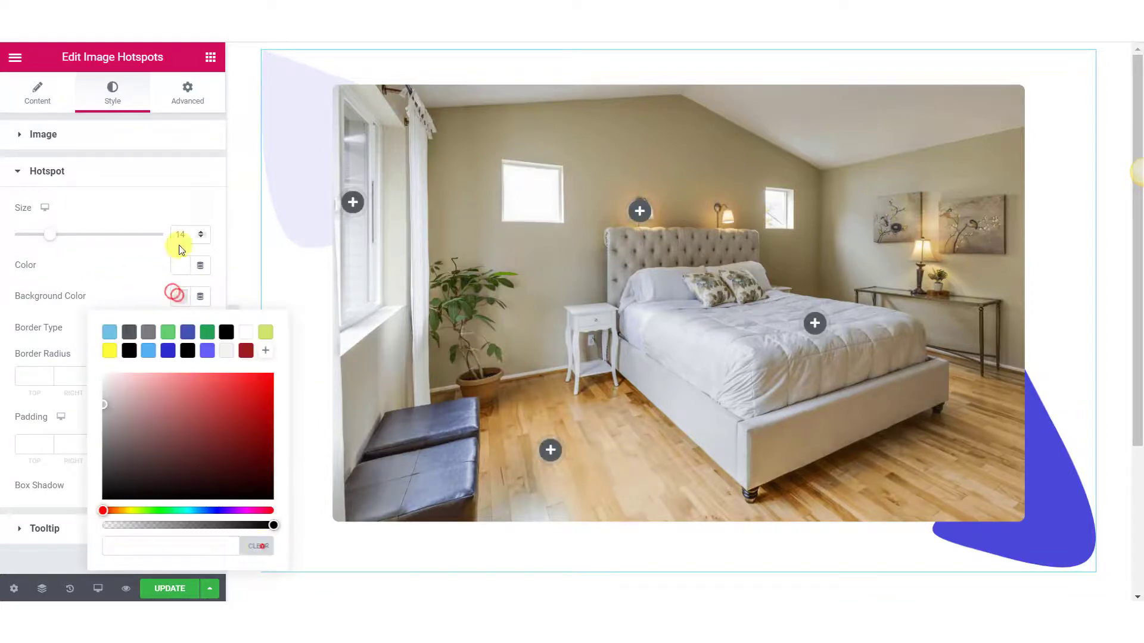
{"action": "left_click", "coordinate": [181, 265]}
{"action": "left_click", "coordinate": [131, 269]}
Step: Set the tooltip typography size to 15 px
{"action": "left_click", "coordinate": [89, 527]}
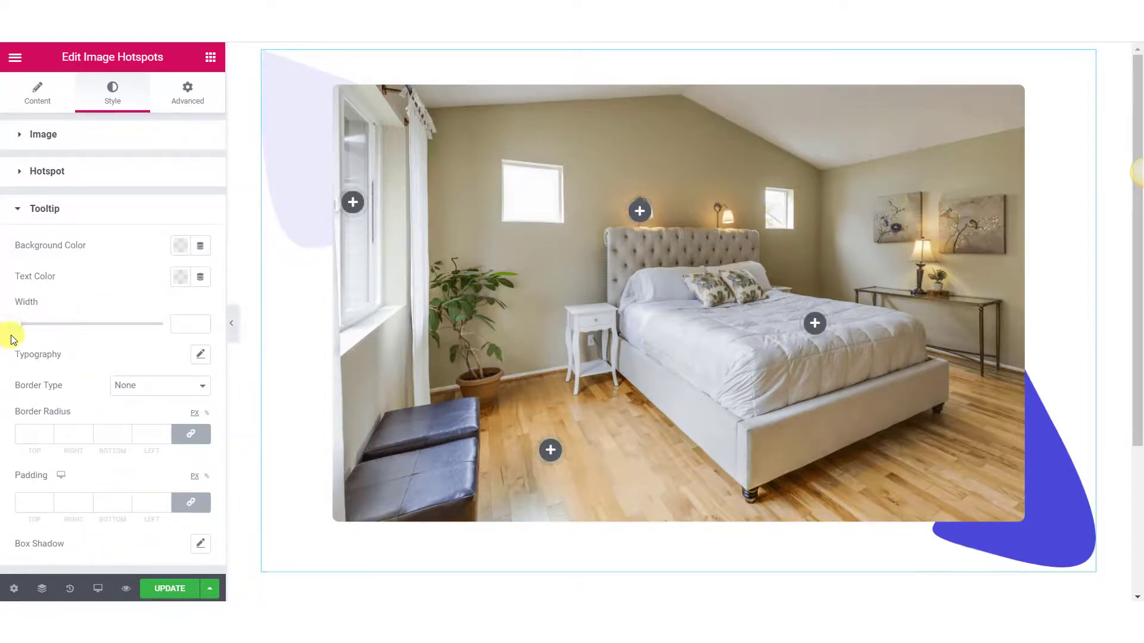
{"action": "left_click", "coordinate": [200, 354]}
{"action": "left_click", "coordinate": [130, 356]}
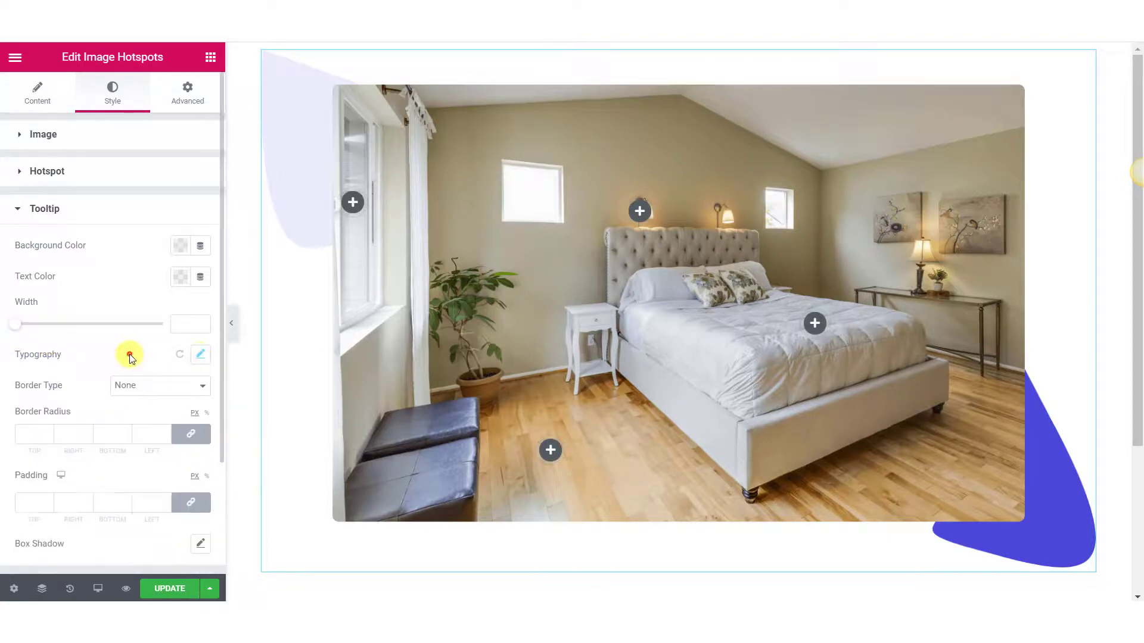
{"action": "left_click", "coordinate": [201, 355]}
{"action": "left_click", "coordinate": [170, 453]}
{"action": "type", "text": "15"}
{"action": "left_click_drag", "start_coordinate": [177, 453], "coordinate": [113, 454]}
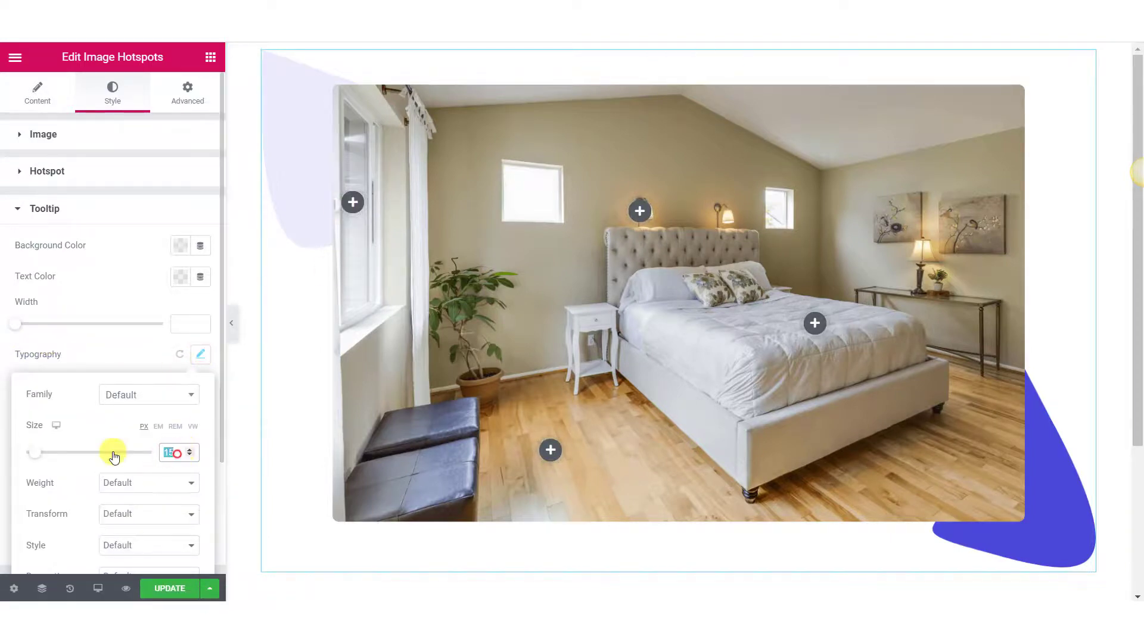
{"action": "left_click", "coordinate": [152, 365]}
Step: Set the tooltip typography's font family to Poppins
{"action": "left_click", "coordinate": [198, 351]}
{"action": "left_click", "coordinate": [153, 395]}
{"action": "type", "text": "popp"}
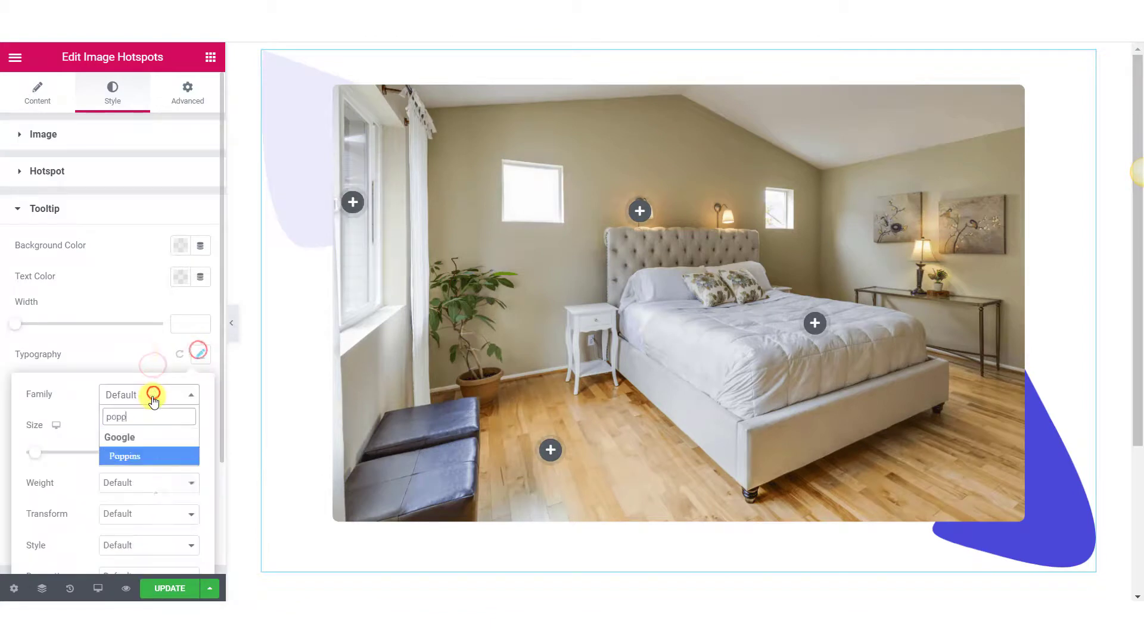
{"action": "key", "text": "Return"}
{"action": "left_click", "coordinate": [143, 355]}
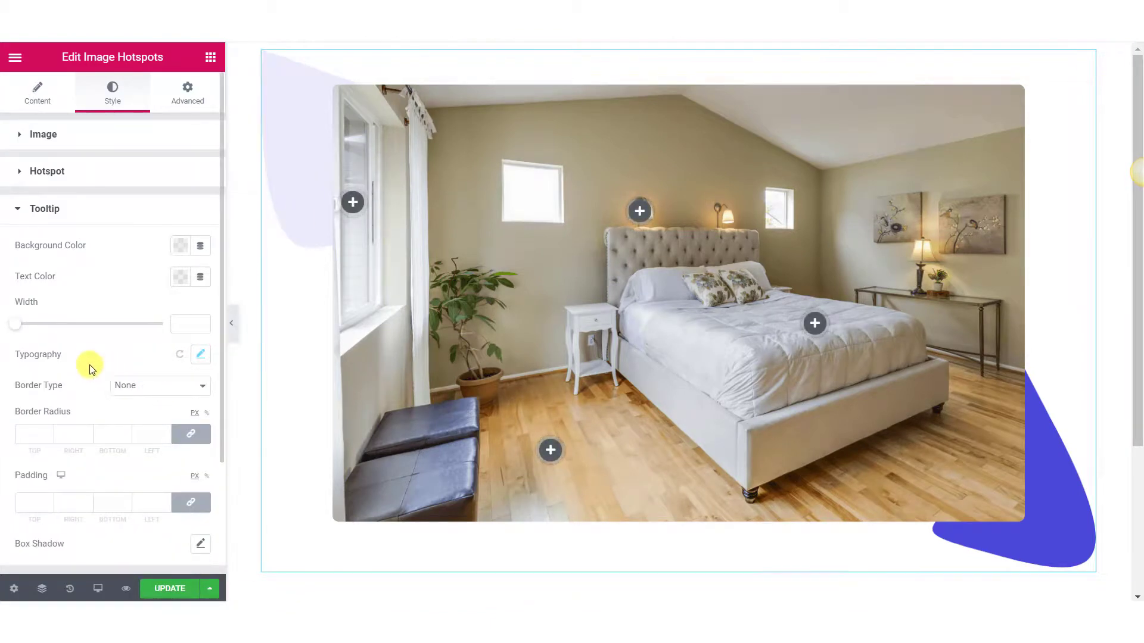
Step: Update the page with the finished hotspots and open its preview
{"action": "left_click", "coordinate": [41, 91]}
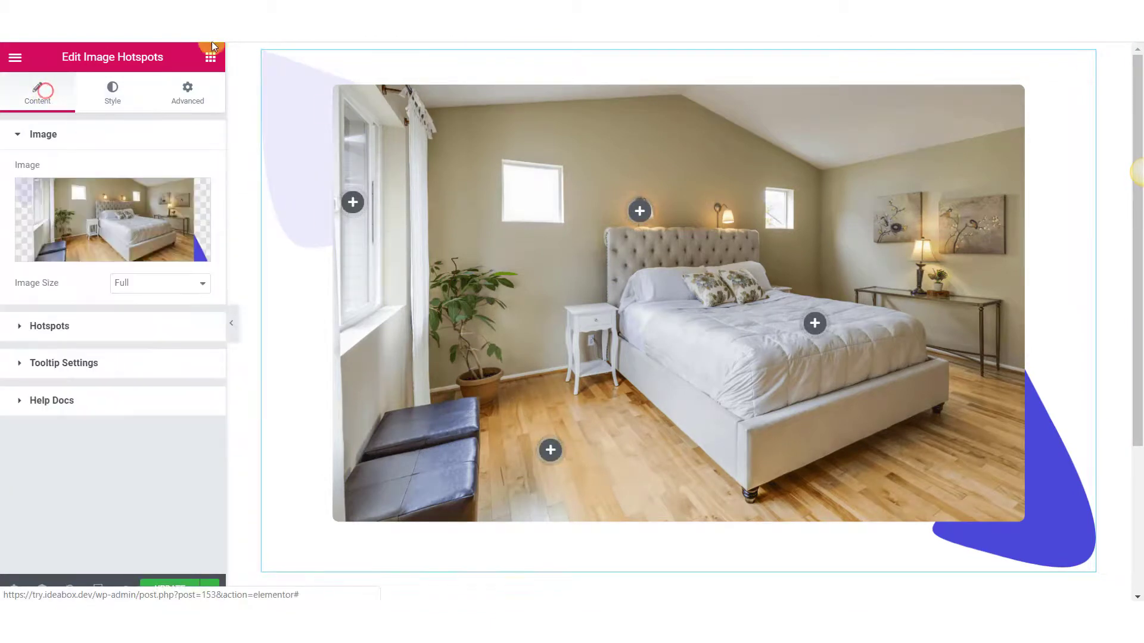
{"action": "left_click", "coordinate": [154, 591]}
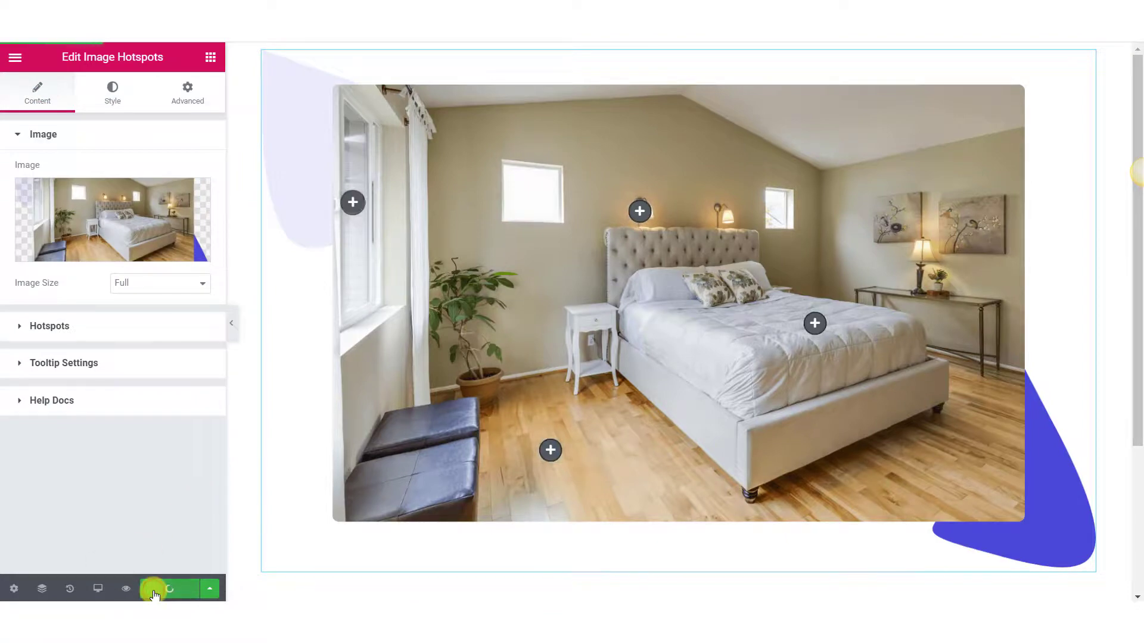
{"action": "left_click", "coordinate": [123, 590]}
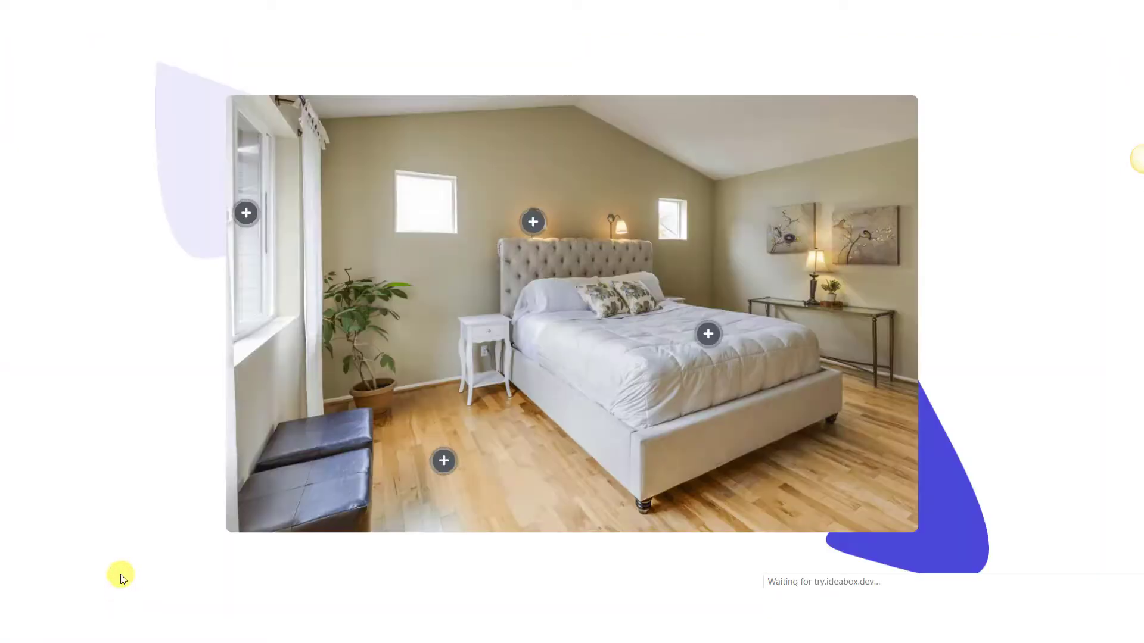